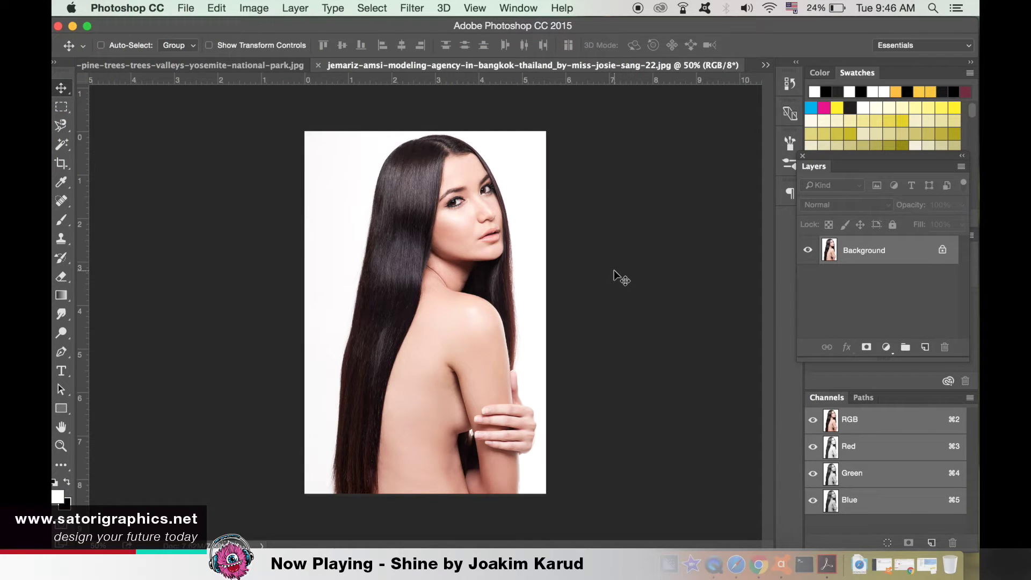
Bring up the Channels panel and compare the Red, Green and Blue channels' contrast.
{"action": "left_click", "coordinate": [838, 400]}
{"action": "left_click", "coordinate": [516, 7]}
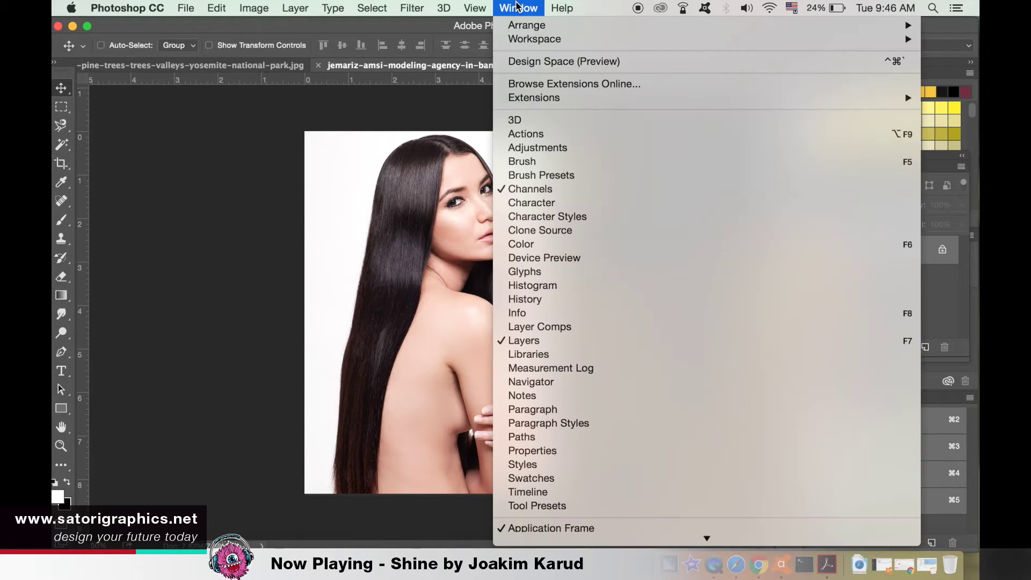
{"action": "left_click", "coordinate": [558, 189]}
{"action": "left_click", "coordinate": [507, 7]}
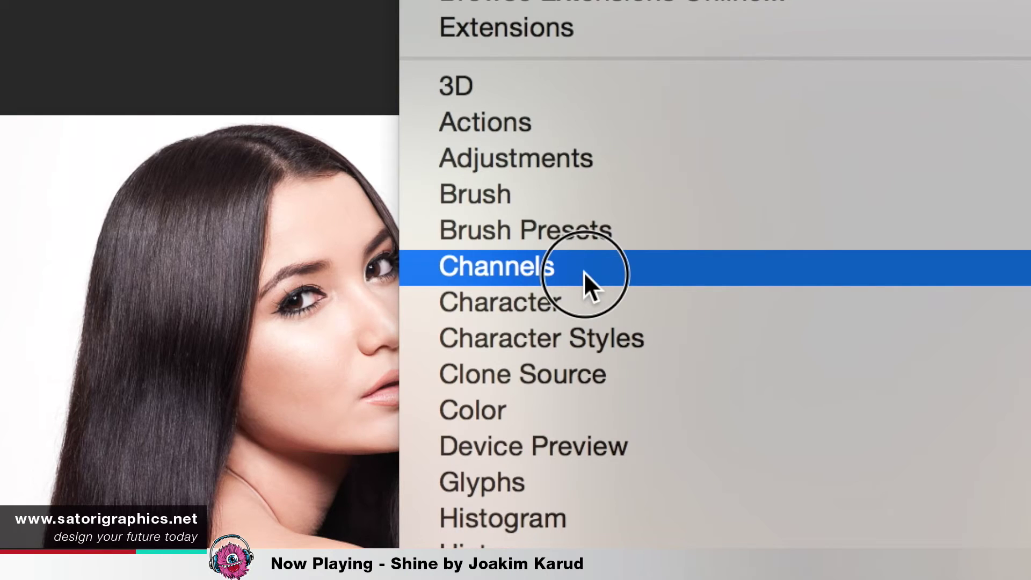
{"action": "left_click", "coordinate": [585, 273]}
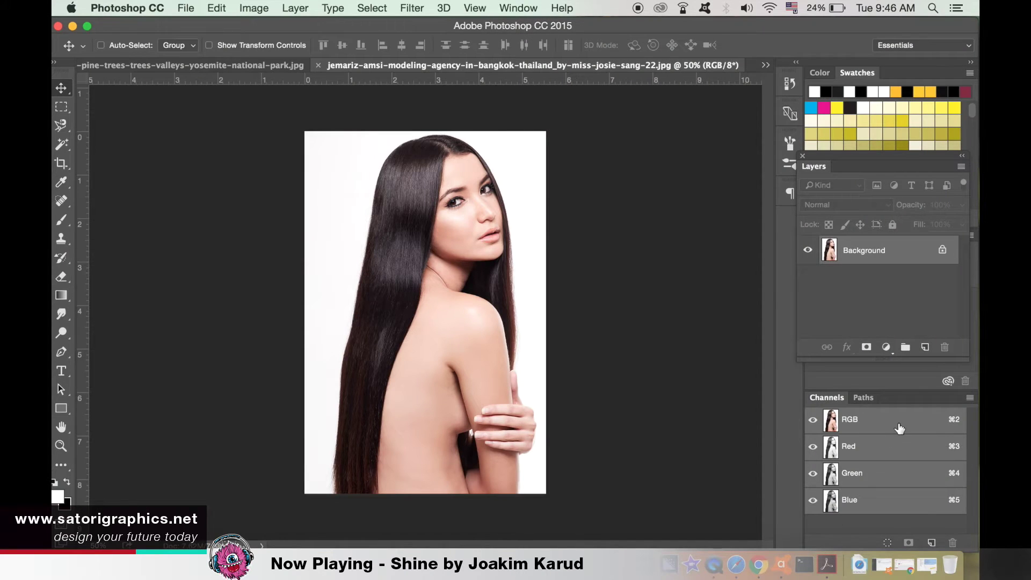
{"action": "left_click", "coordinate": [839, 448]}
{"action": "left_click", "coordinate": [838, 472]}
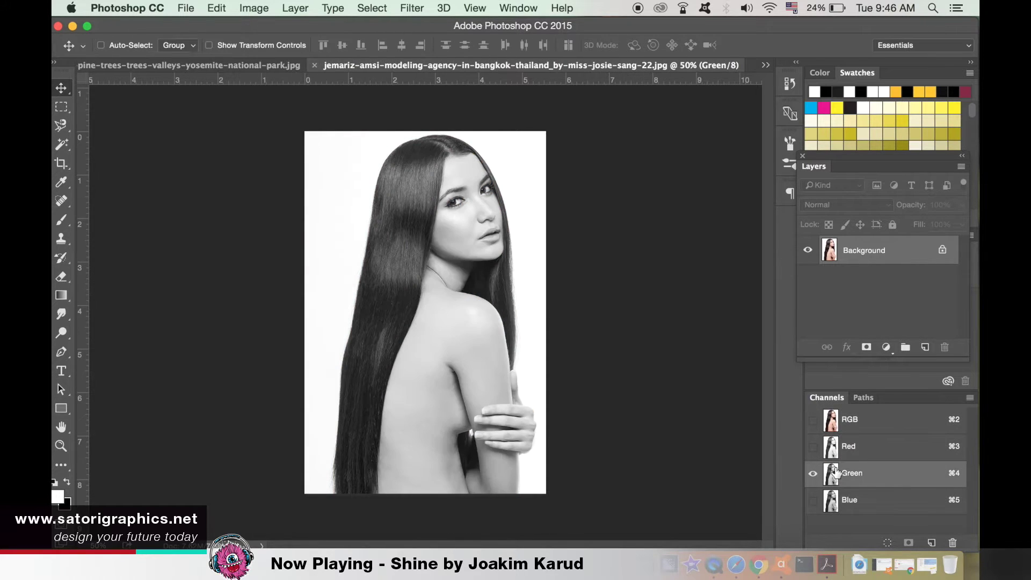
{"action": "left_click", "coordinate": [836, 501]}
{"action": "left_click", "coordinate": [838, 472]}
{"action": "left_click", "coordinate": [836, 500]}
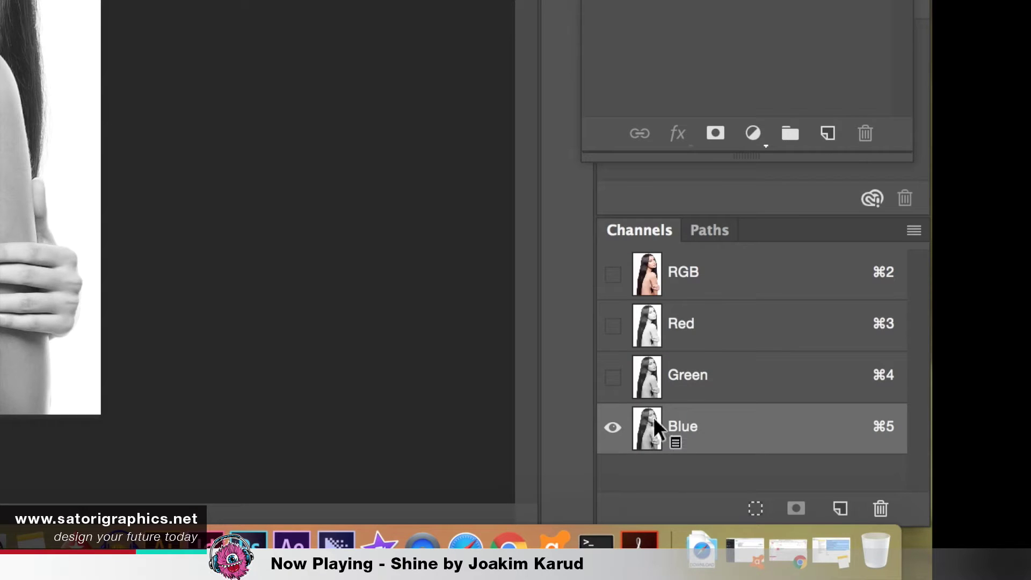
Duplicate the Blue channel as 'Blue copy' and view only that copy.
{"action": "right_click", "coordinate": [653, 416]}
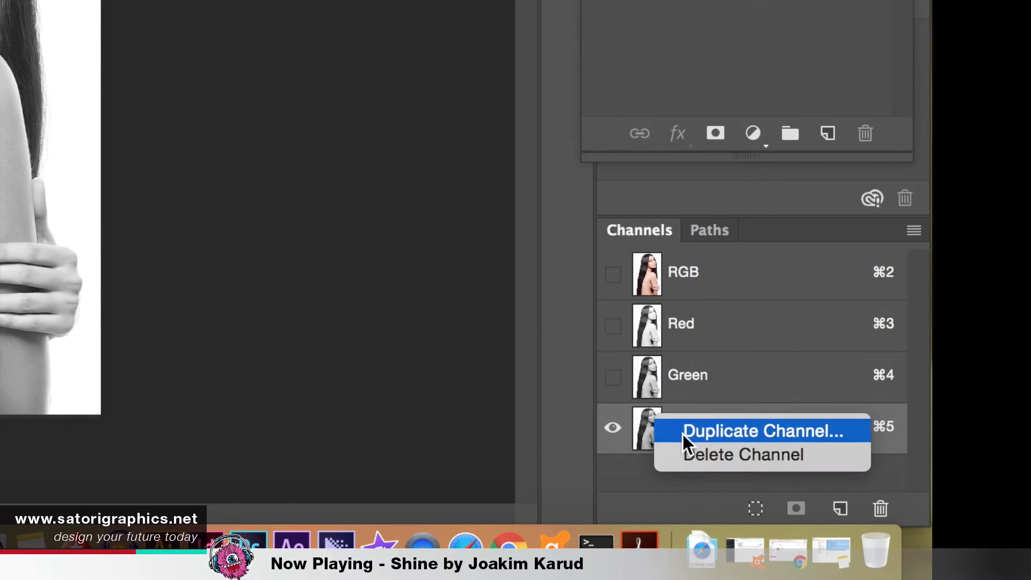
{"action": "left_click", "coordinate": [685, 434]}
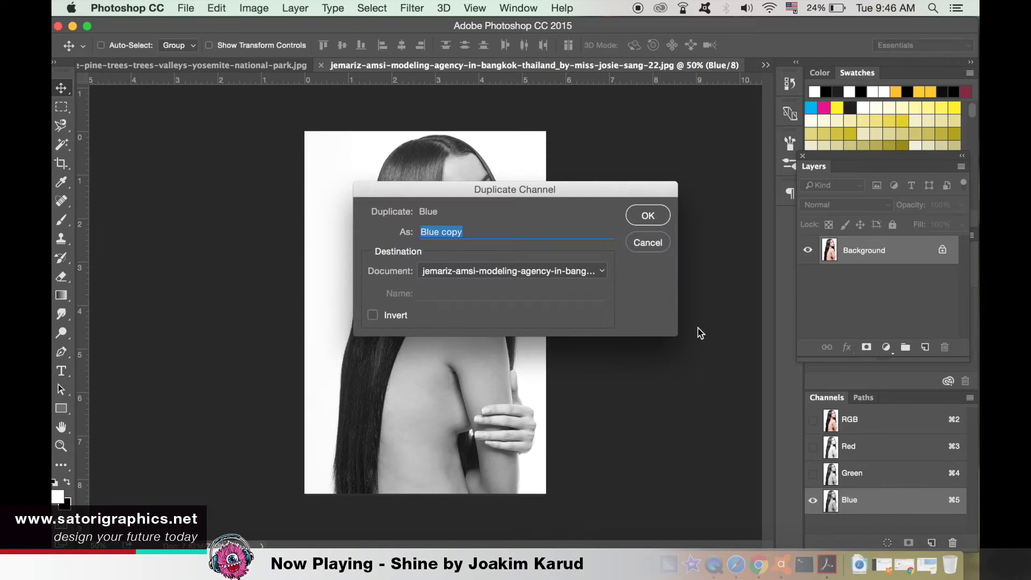
{"action": "key", "text": "Return"}
{"action": "left_click", "coordinate": [812, 520]}
{"action": "left_click", "coordinate": [813, 492]}
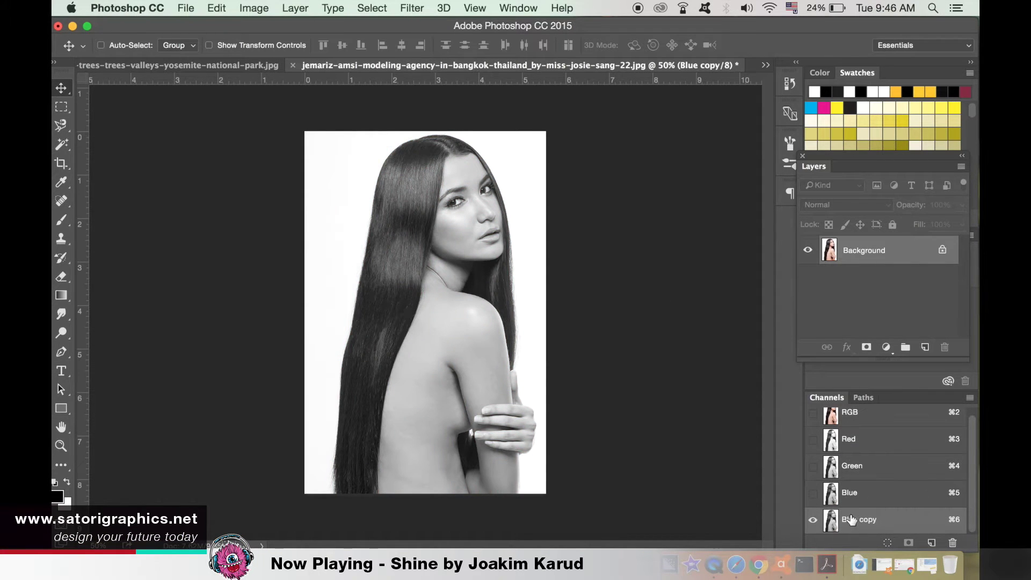
Apply Levels to the Blue copy channel with the midtone input set to 0.65.
{"action": "left_click", "coordinate": [268, 6]}
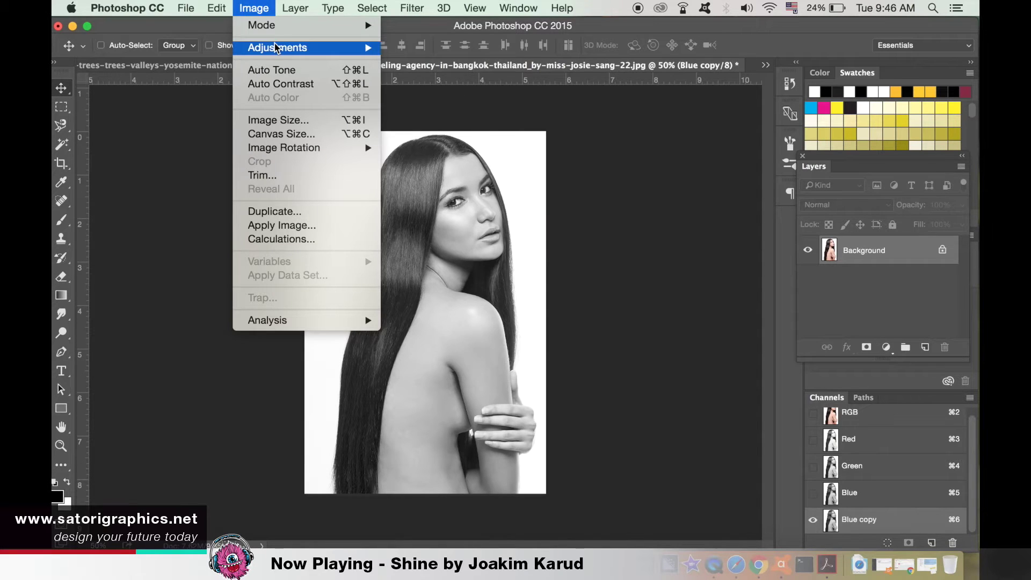
{"action": "mouse_move", "coordinate": [365, 47]}
{"action": "left_click", "coordinate": [458, 61]}
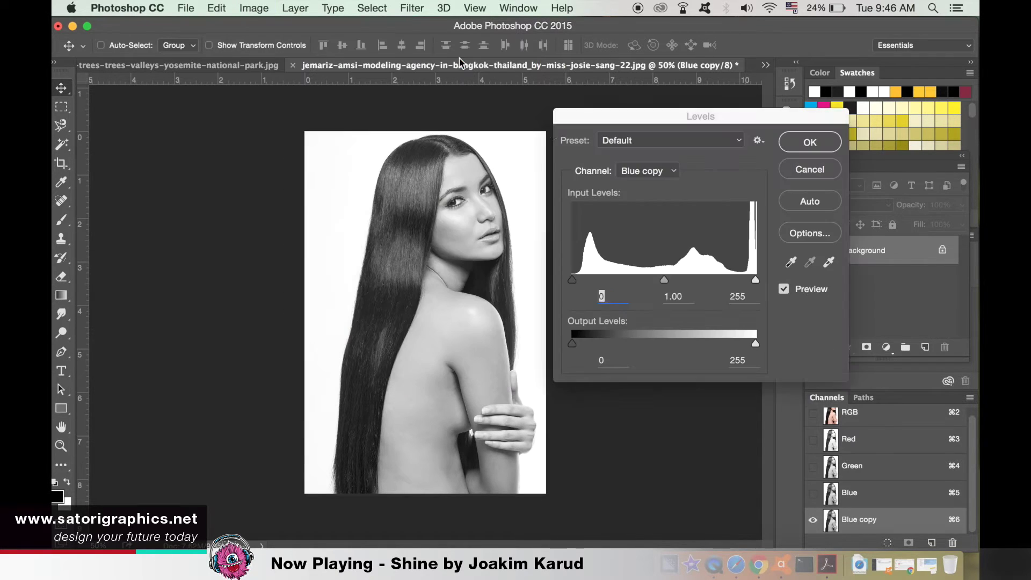
{"action": "left_click_drag", "start_coordinate": [664, 280], "coordinate": [708, 280]}
{"action": "left_click", "coordinate": [809, 141]}
Paint the hair interior solid black with a 332 px brush.
{"action": "key", "text": "v"}
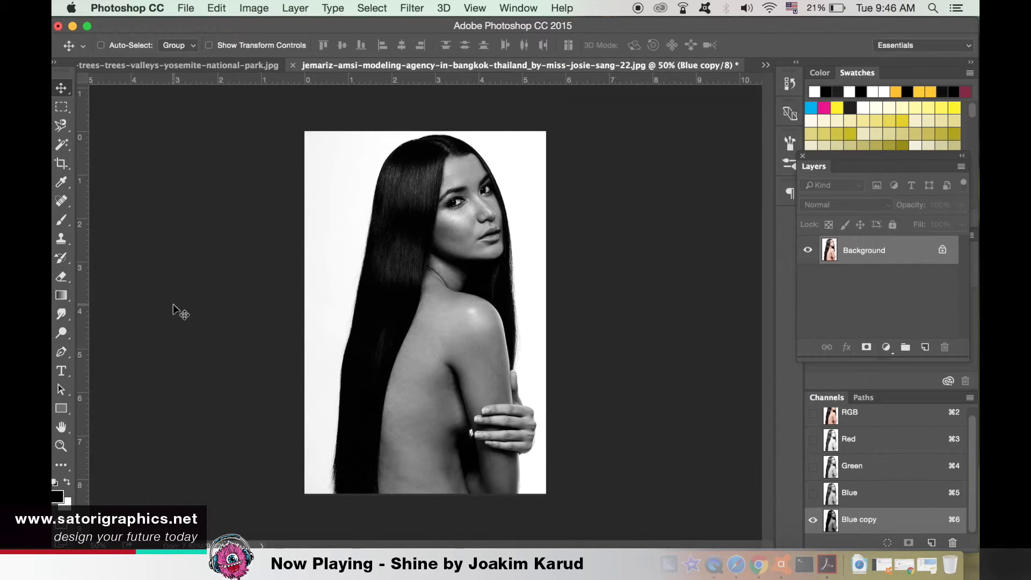
{"action": "left_click", "coordinate": [68, 217]}
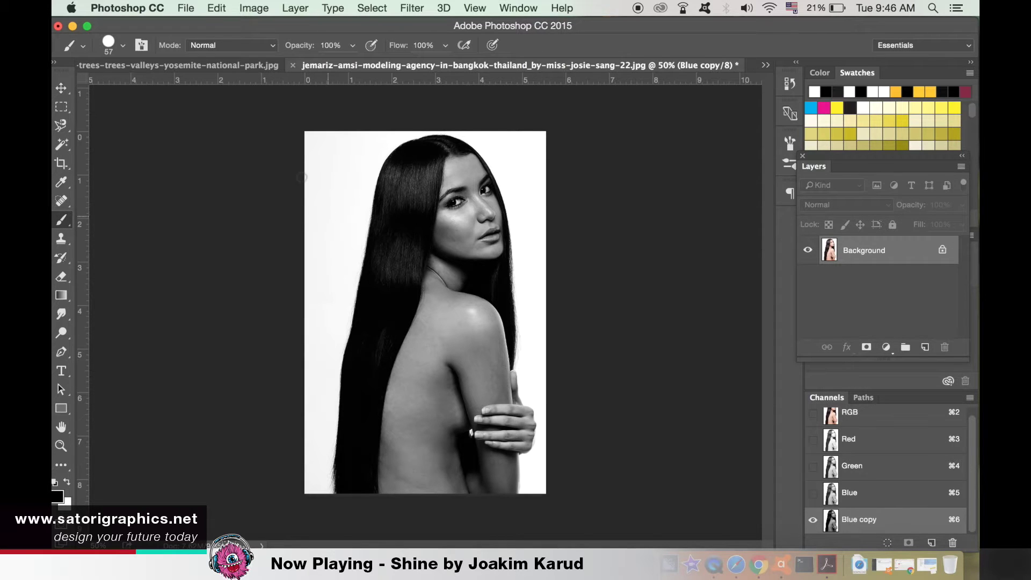
{"action": "left_click", "coordinate": [116, 48]}
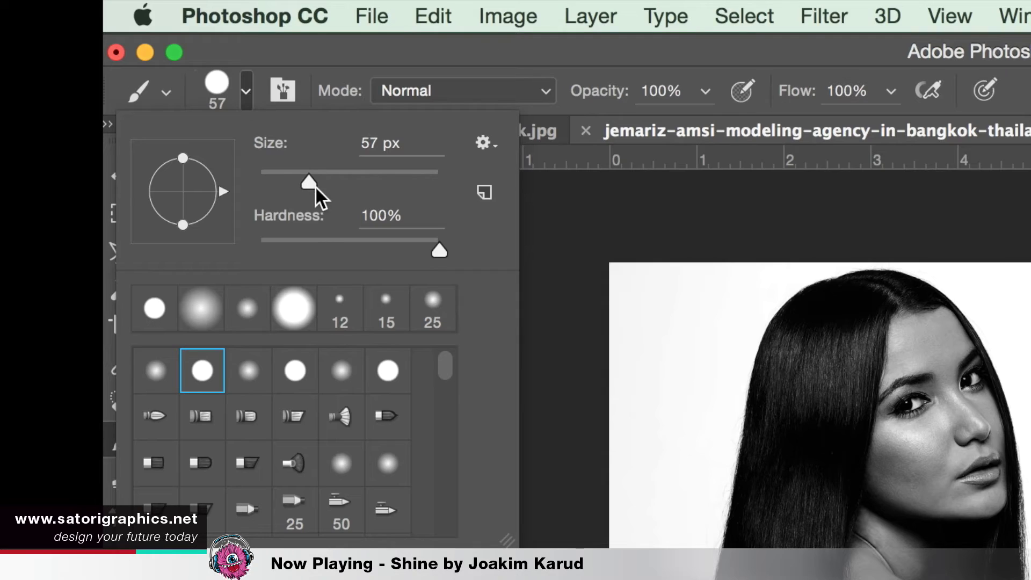
{"action": "left_click_drag", "start_coordinate": [155, 91], "coordinate": [184, 92]}
{"action": "left_click_drag", "start_coordinate": [369, 183], "coordinate": [388, 181]}
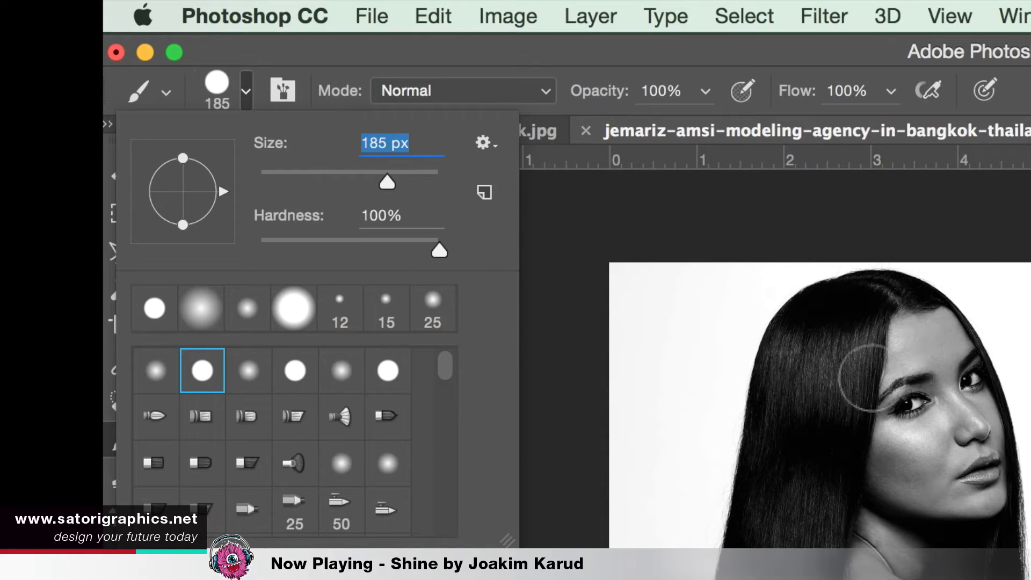
{"action": "left_click", "coordinate": [406, 173]}
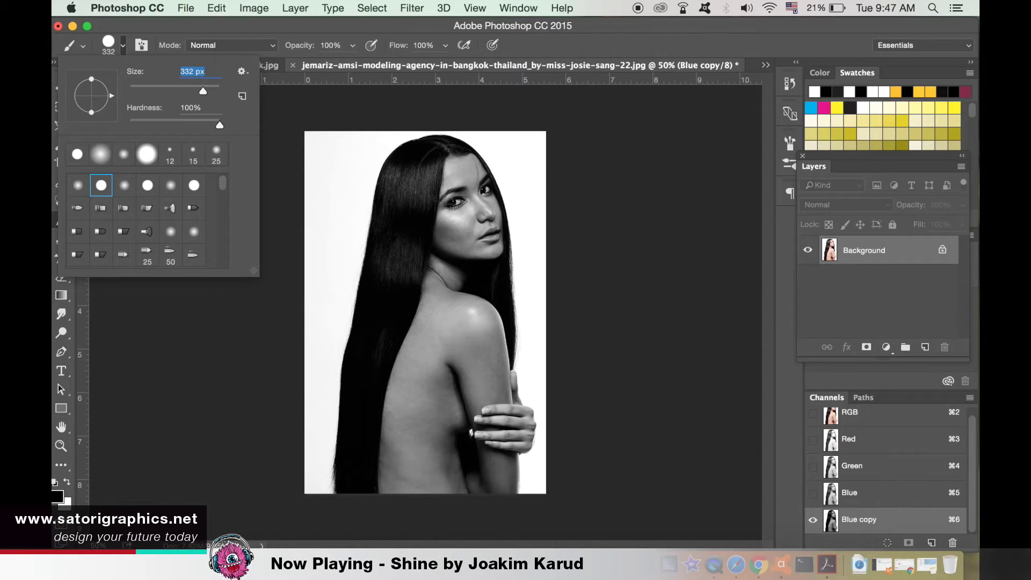
{"action": "mouse_move", "coordinate": [438, 173]}
{"action": "left_mouse_down"}
{"action": "mouse_move", "coordinate": [421, 184]}
{"action": "mouse_move", "coordinate": [437, 242]}
{"action": "mouse_move", "coordinate": [421, 183]}
{"action": "mouse_move", "coordinate": [426, 437]}
{"action": "mouse_move", "coordinate": [442, 276]}
{"action": "mouse_move", "coordinate": [442, 340]}
{"action": "mouse_move", "coordinate": [474, 322]}
{"action": "mouse_move", "coordinate": [445, 490]}
{"action": "mouse_move", "coordinate": [417, 173]}
{"action": "mouse_move", "coordinate": [372, 246]}
{"action": "mouse_move", "coordinate": [443, 187]}
{"action": "mouse_move", "coordinate": [480, 194]}
{"action": "mouse_move", "coordinate": [475, 487]}
{"action": "left_mouse_up"}
At 100% zoom, paint the face black along the hair with a 51 px brush.
{"action": "key", "text": "super+plus"}
{"action": "key", "text": "super+plus"}
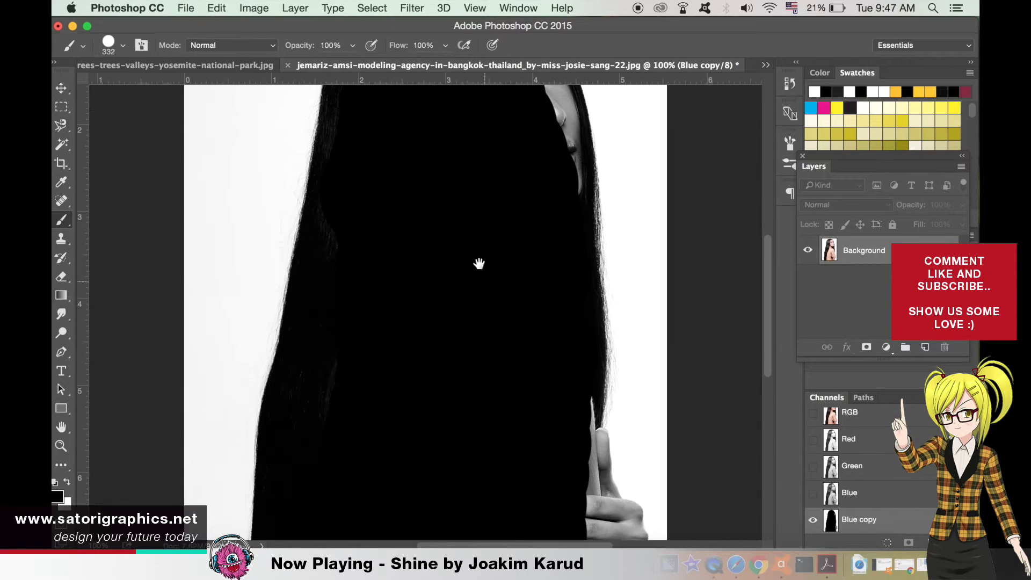
{"action": "scroll", "coordinate": [426, 302], "scroll_direction": "up", "scroll_amount": 5}
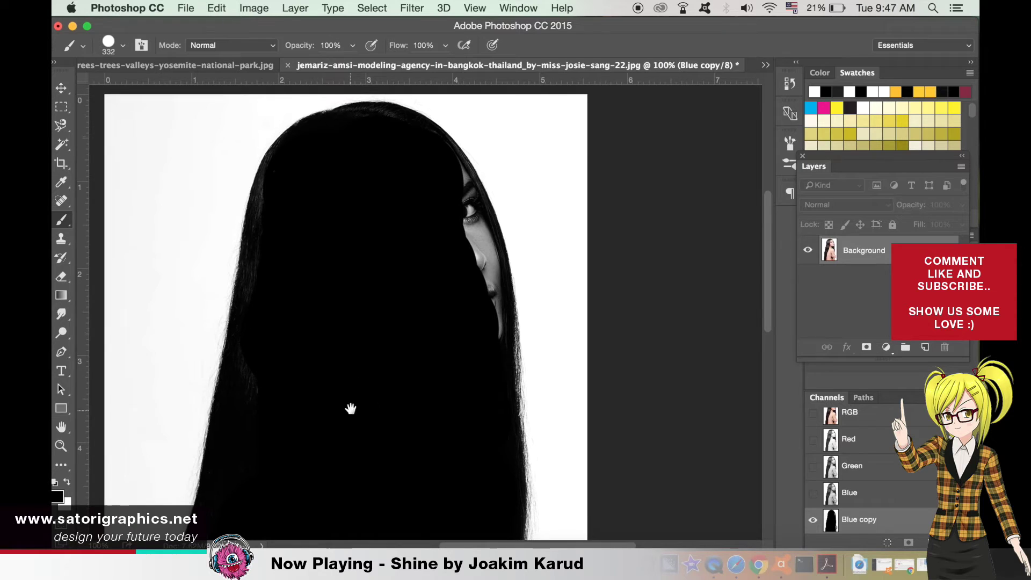
{"action": "left_click", "coordinate": [123, 45]}
{"action": "left_click", "coordinate": [169, 91]}
{"action": "left_click", "coordinate": [349, 115]}
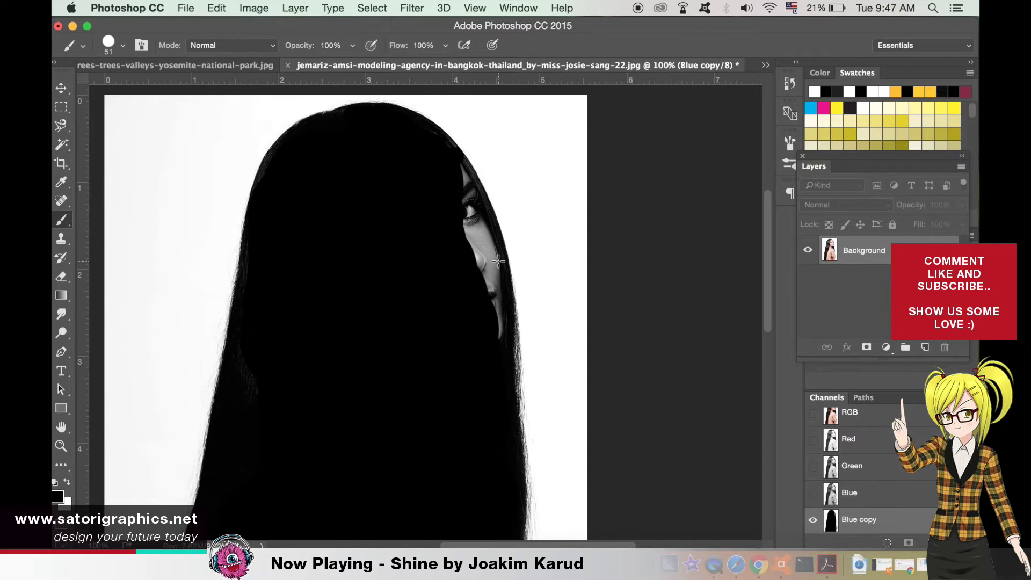
{"action": "mouse_move", "coordinate": [497, 250]}
{"action": "left_mouse_down"}
{"action": "mouse_move", "coordinate": [475, 220]}
{"action": "mouse_move", "coordinate": [499, 341]}
{"action": "left_mouse_up"}
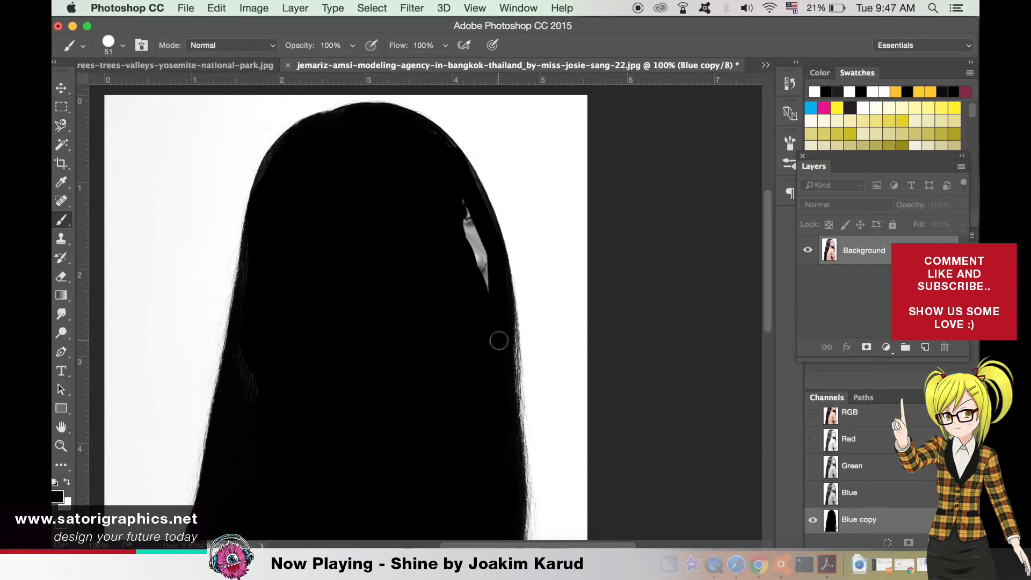
{"action": "mouse_move", "coordinate": [455, 212]}
{"action": "left_mouse_down"}
{"action": "mouse_move", "coordinate": [453, 196]}
{"action": "mouse_move", "coordinate": [487, 274]}
{"action": "left_mouse_up"}
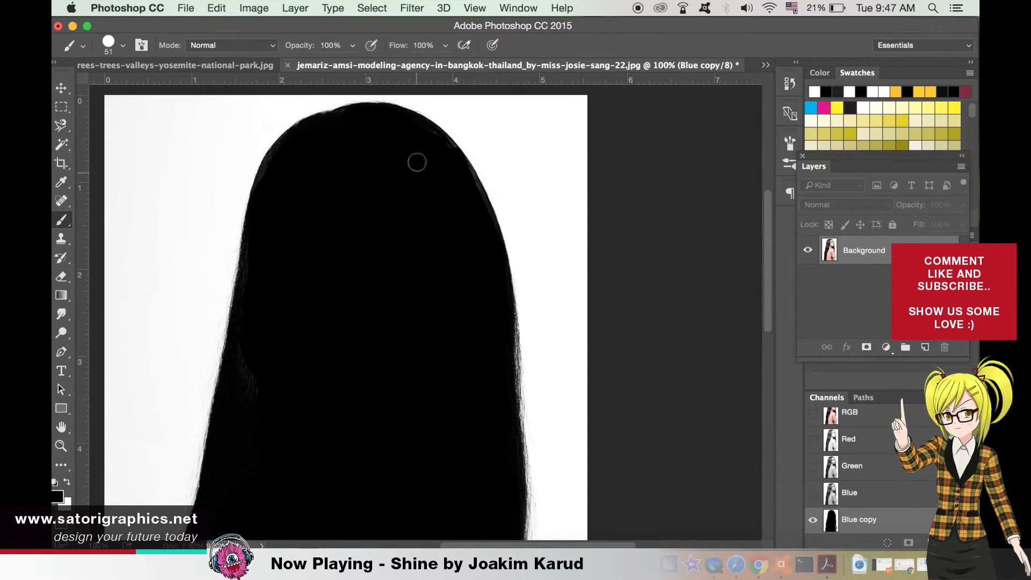
Blacken the remaining white slivers along the arm, neck and hand, then zoom out.
{"action": "scroll", "coordinate": [437, 180], "scroll_direction": "down", "scroll_amount": 5}
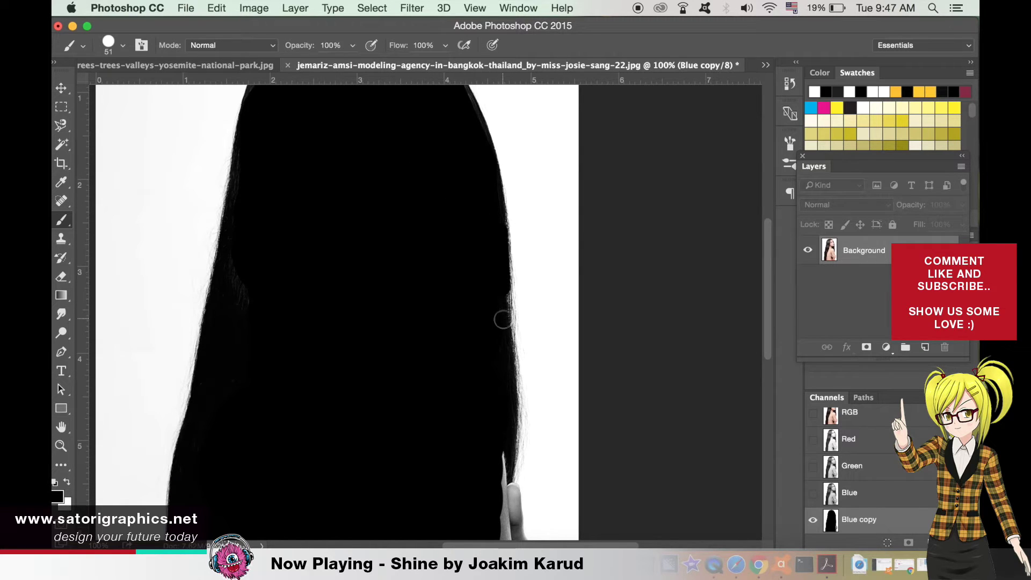
{"action": "scroll", "coordinate": [487, 402], "scroll_direction": "down", "scroll_amount": 10}
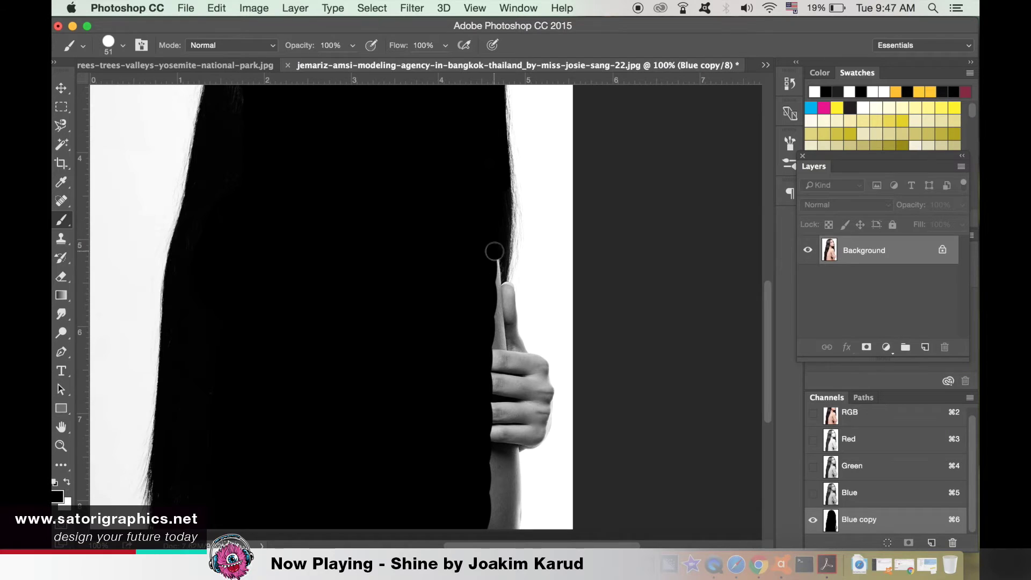
{"action": "mouse_move", "coordinate": [489, 381]}
{"action": "left_mouse_down"}
{"action": "mouse_move", "coordinate": [490, 500]}
{"action": "mouse_move", "coordinate": [502, 525]}
{"action": "mouse_move", "coordinate": [501, 284]}
{"action": "mouse_move", "coordinate": [501, 329]}
{"action": "mouse_move", "coordinate": [504, 301]}
{"action": "mouse_move", "coordinate": [514, 327]}
{"action": "mouse_move", "coordinate": [516, 439]}
{"action": "mouse_move", "coordinate": [535, 424]}
{"action": "mouse_move", "coordinate": [527, 362]}
{"action": "mouse_move", "coordinate": [539, 365]}
{"action": "mouse_move", "coordinate": [540, 410]}
{"action": "mouse_move", "coordinate": [529, 373]}
{"action": "mouse_move", "coordinate": [529, 392]}
{"action": "left_mouse_up"}
{"action": "left_click_drag", "start_coordinate": [498, 276], "coordinate": [499, 185]}
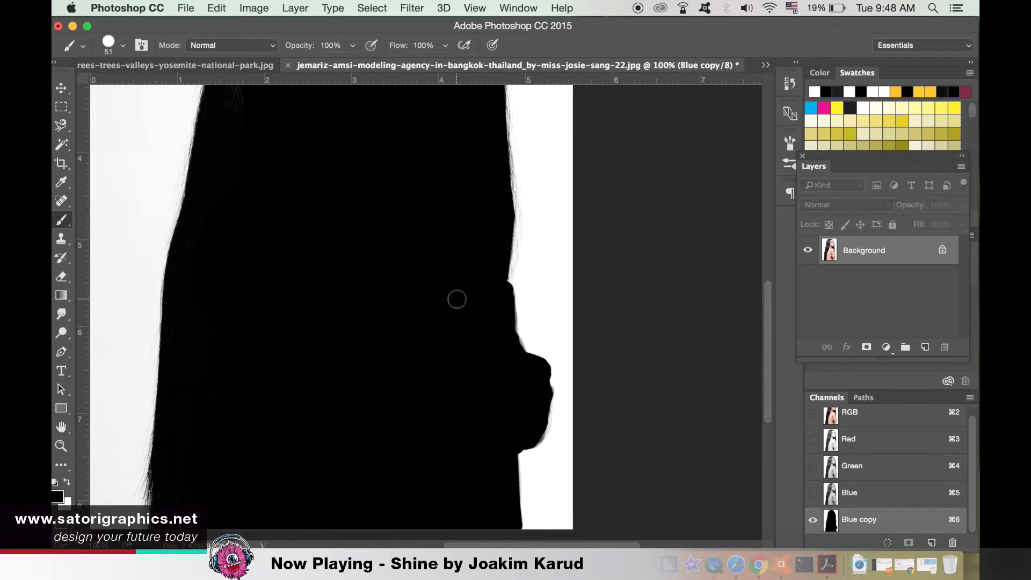
{"action": "left_click_drag", "start_coordinate": [534, 439], "coordinate": [534, 413]}
{"action": "key", "text": "super+minus"}
{"action": "key", "text": "super+minus"}
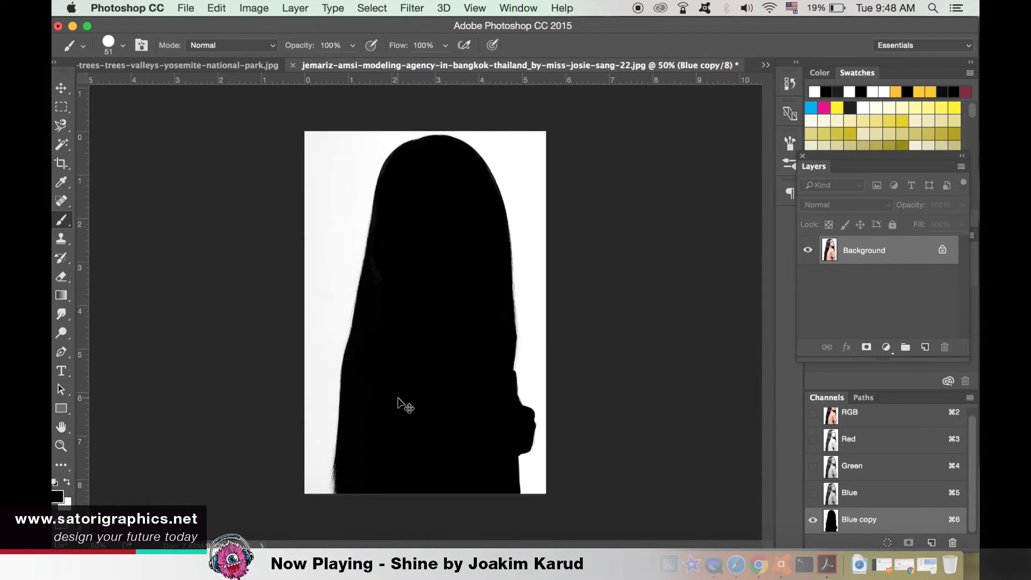
{"action": "key", "text": "super+minus"}
Return to the RGB composite and invert the selection so it covers the model.
{"action": "key", "text": "x"}
{"action": "left_click", "coordinate": [857, 412]}
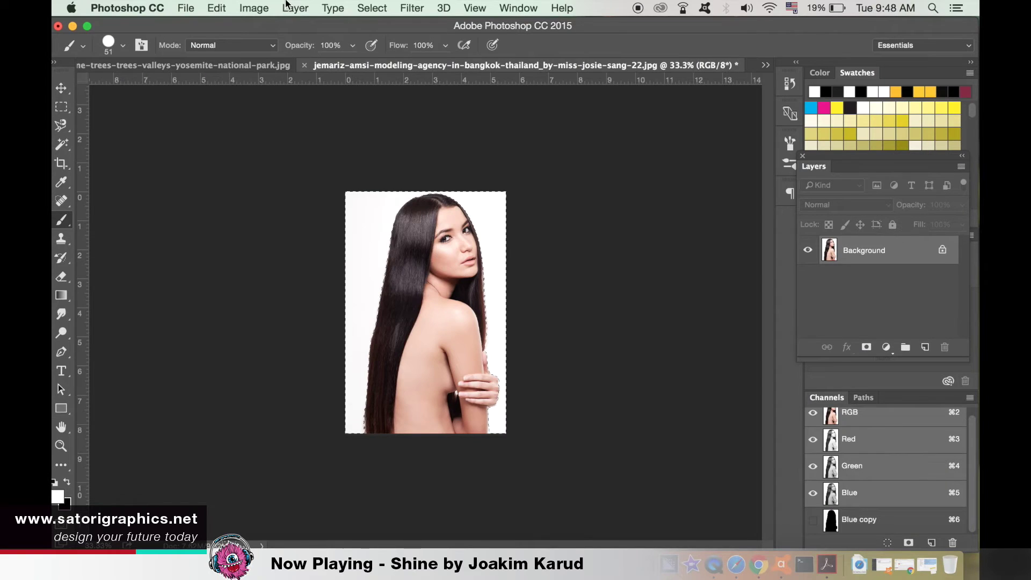
{"action": "left_click", "coordinate": [286, 7]}
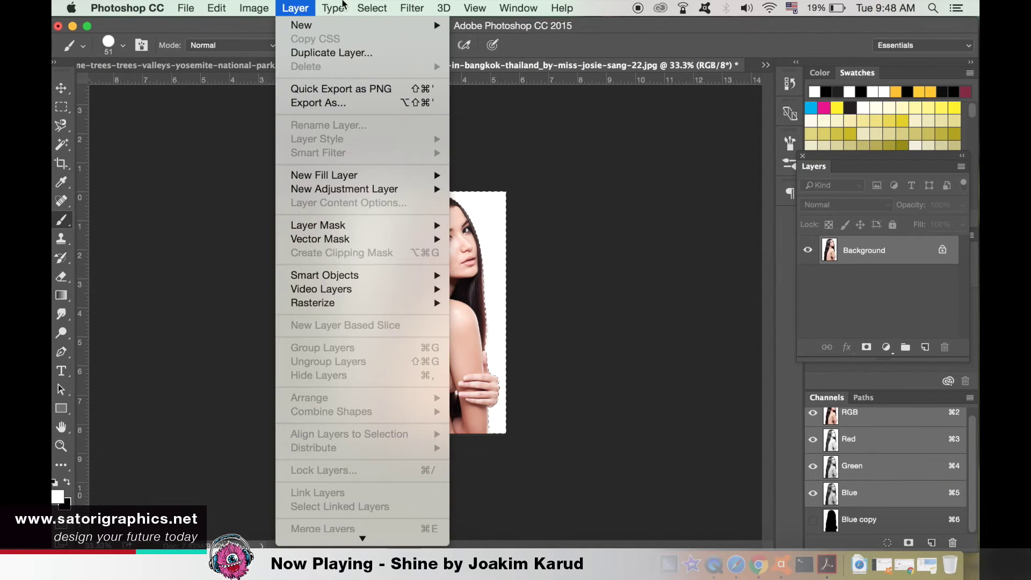
{"action": "mouse_move", "coordinate": [390, 7]}
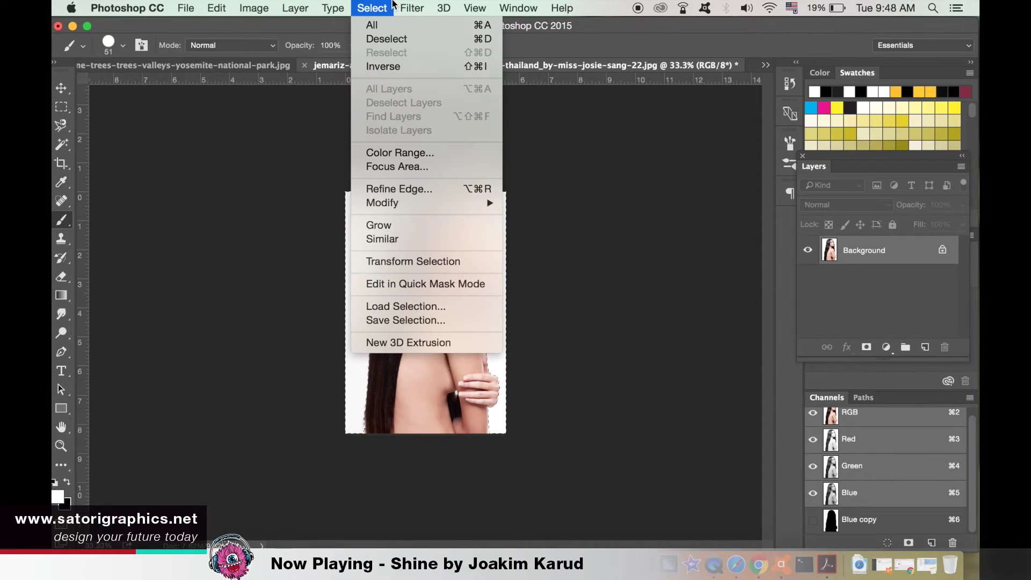
{"action": "left_click", "coordinate": [398, 68]}
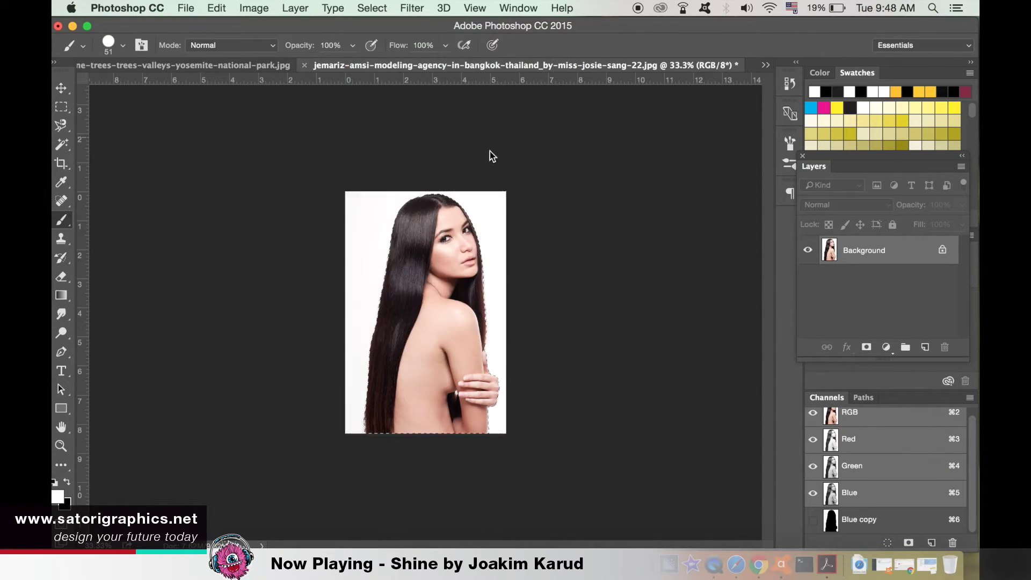
Duplicate the Background layer as Background copy.
{"action": "right_click", "coordinate": [870, 246]}
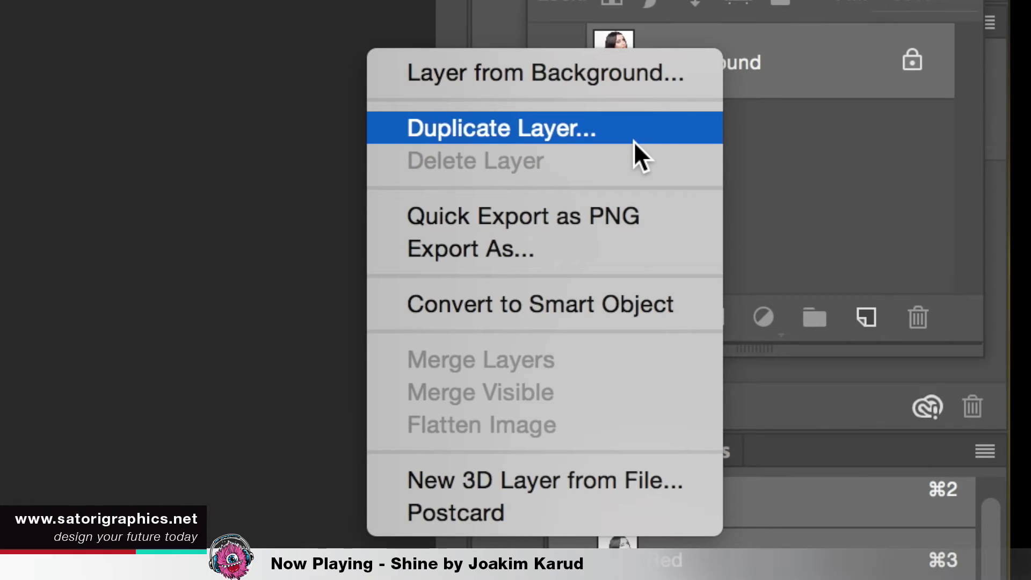
{"action": "left_click", "coordinate": [634, 141]}
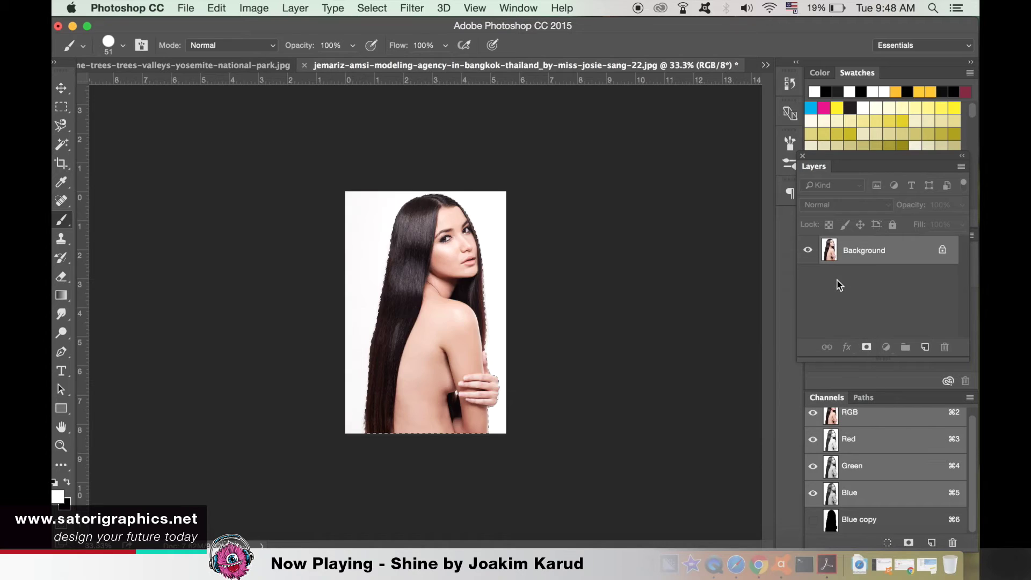
{"action": "key", "text": "Return"}
Fill the original Background layer with white.
{"action": "left_click", "coordinate": [852, 290]}
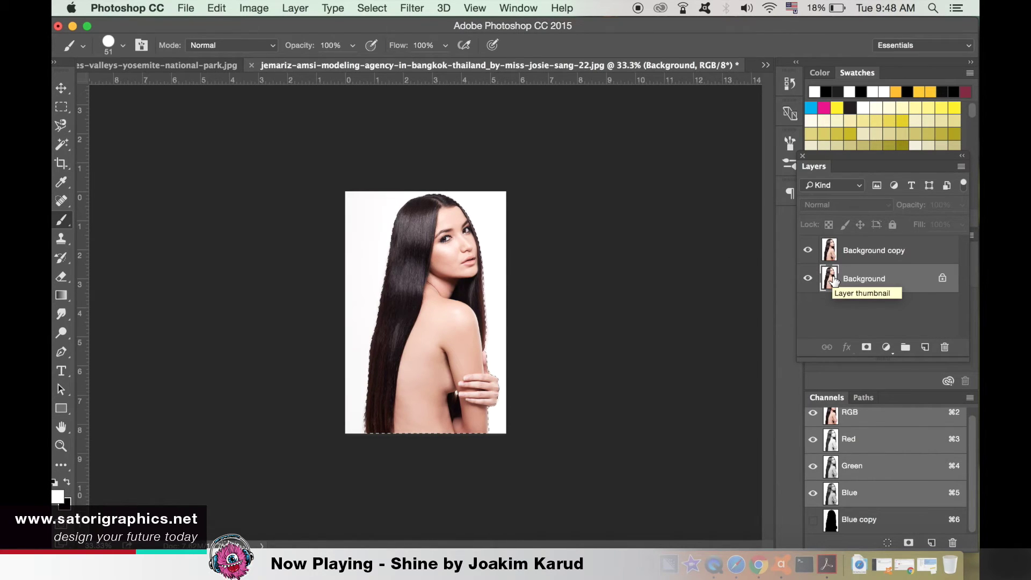
{"action": "key", "text": "shift+BackSpace"}
{"action": "key", "text": "Return"}
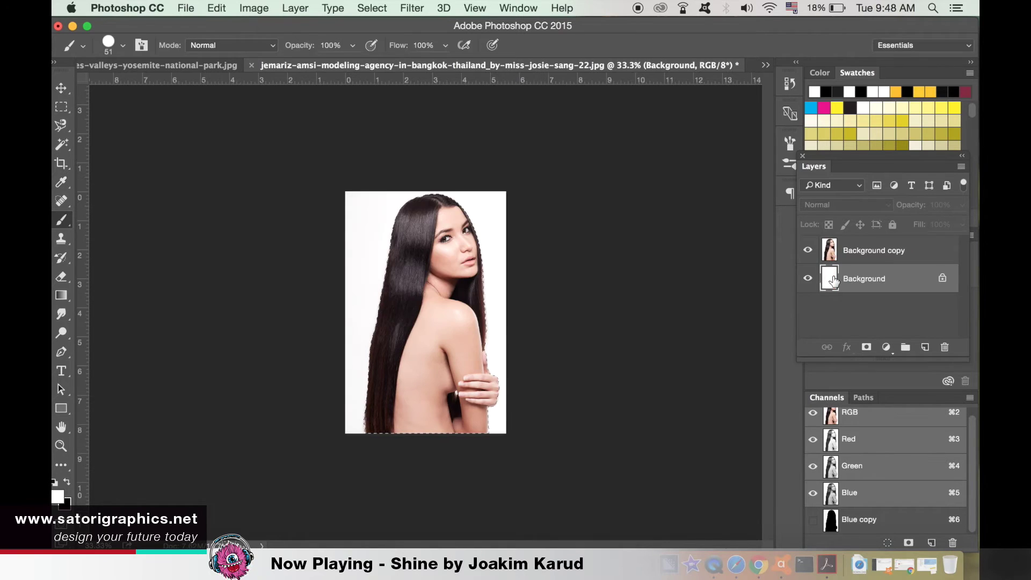
{"action": "left_click", "coordinate": [849, 253]}
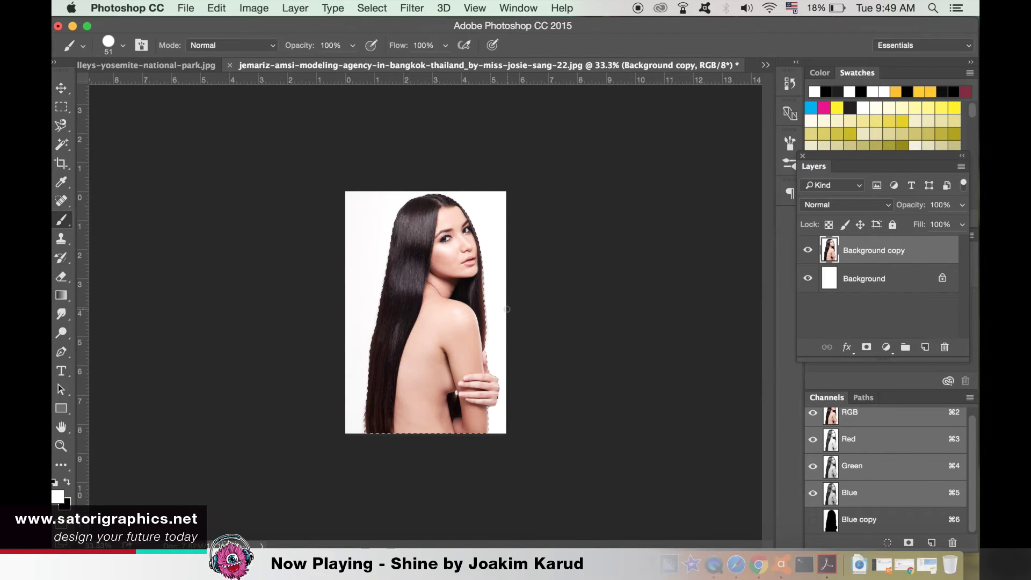
Drag the Yosemite forest photo into the portrait document as Layer 1.
{"action": "left_click", "coordinate": [175, 66]}
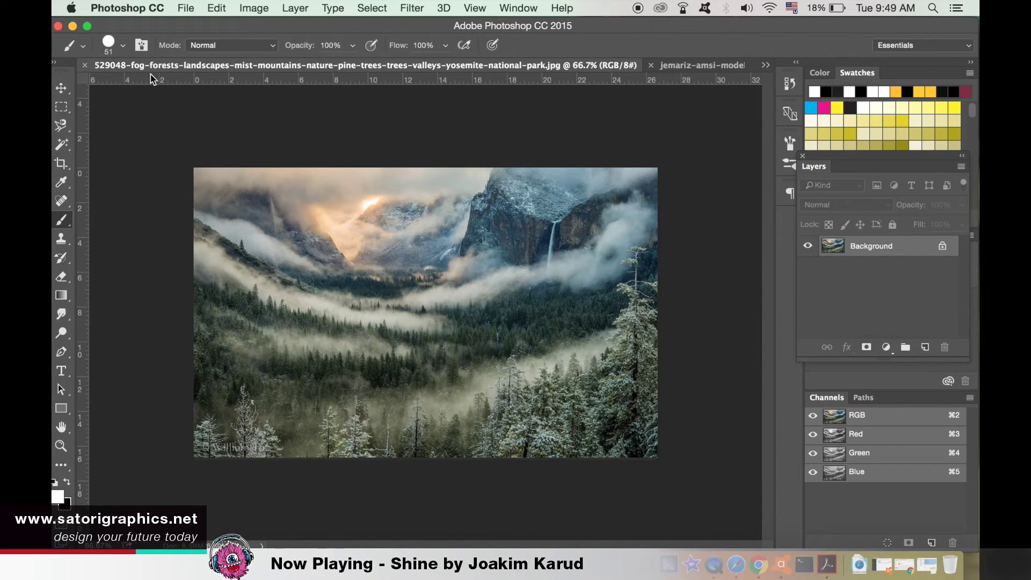
{"action": "left_click", "coordinate": [61, 88]}
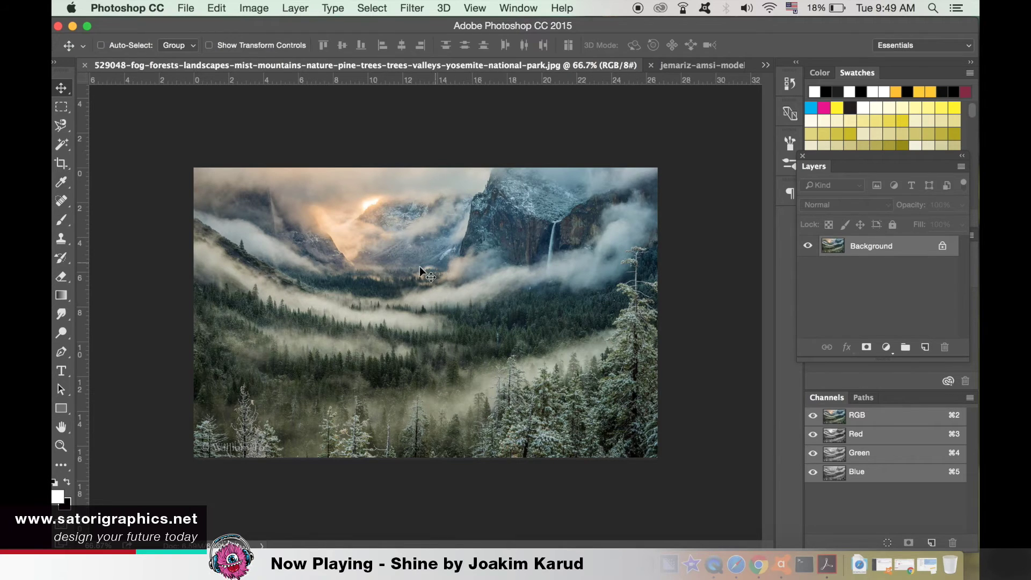
{"action": "left_click_drag", "start_coordinate": [416, 259], "coordinate": [471, 243]}
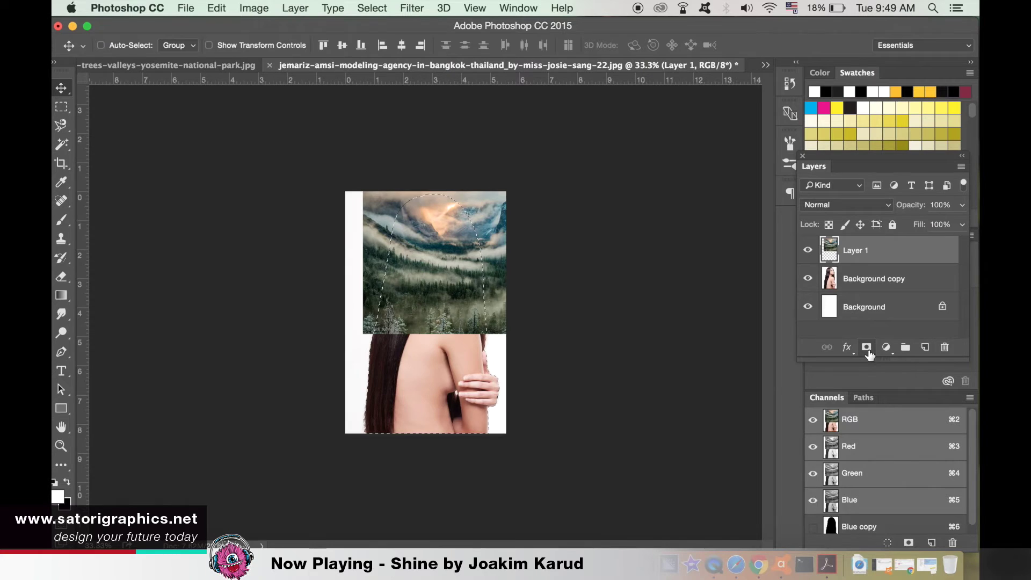
Add a silhouette layer mask to Layer 1 and unlink it from the forest image.
{"action": "left_click", "coordinate": [867, 349]}
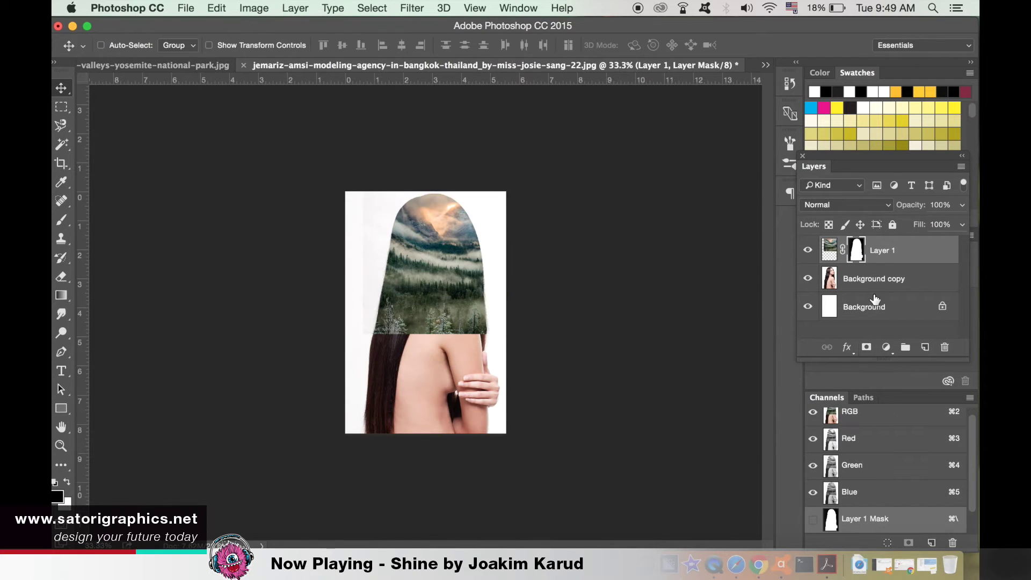
{"action": "left_click", "coordinate": [842, 251]}
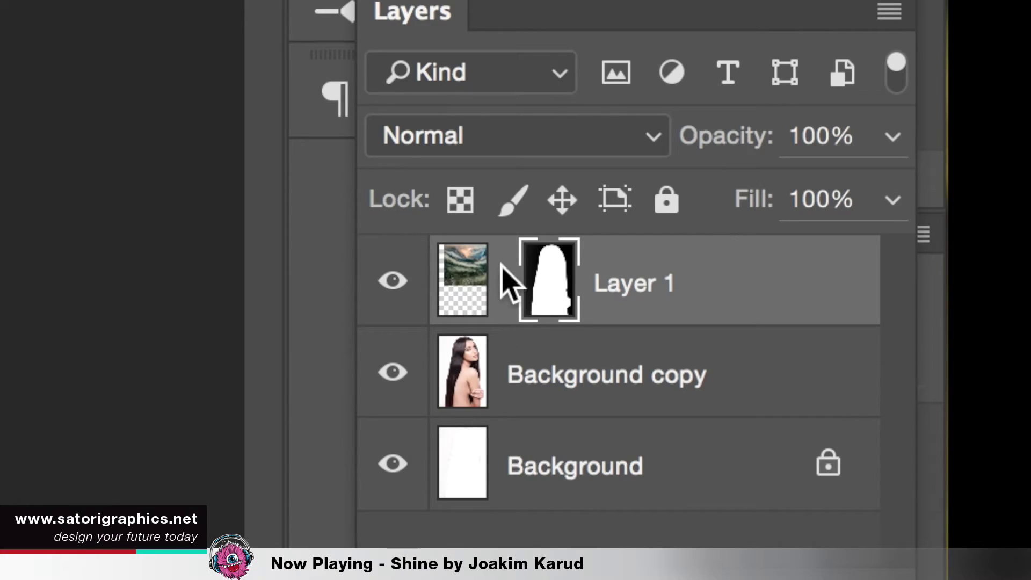
{"action": "left_click", "coordinate": [451, 290]}
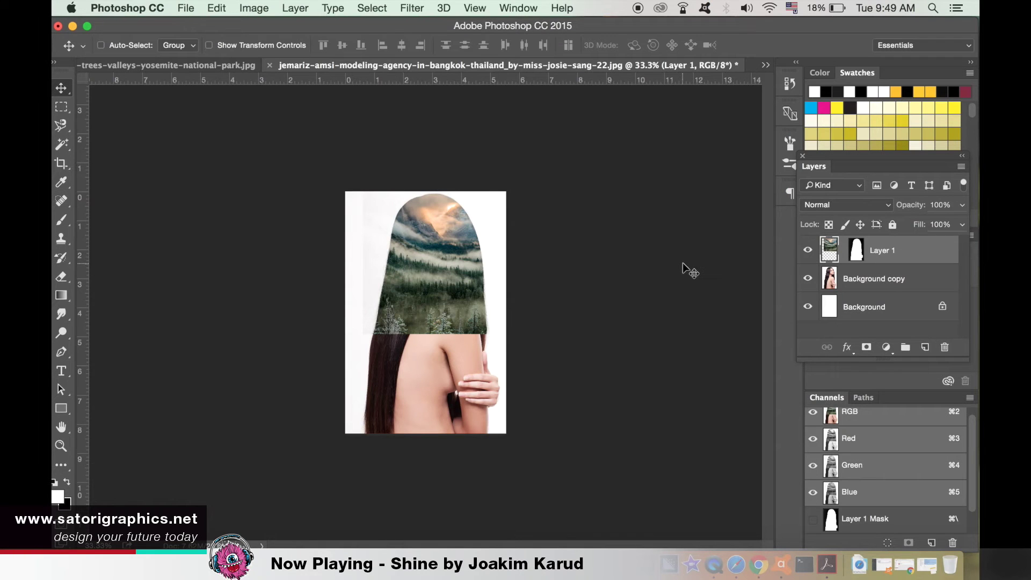
{"action": "key", "text": "super+t"}
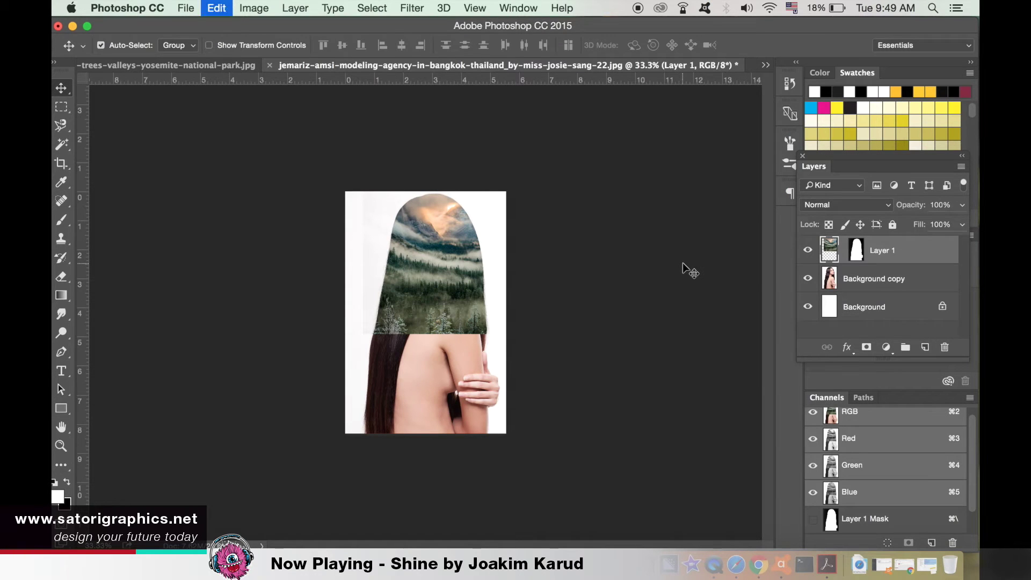
Enlarge the forest image to 166.67% and position it to fill the silhouette.
{"action": "left_click_drag", "start_coordinate": [456, 259], "coordinate": [437, 362]}
{"action": "left_click_drag", "start_coordinate": [575, 289], "coordinate": [715, 161]}
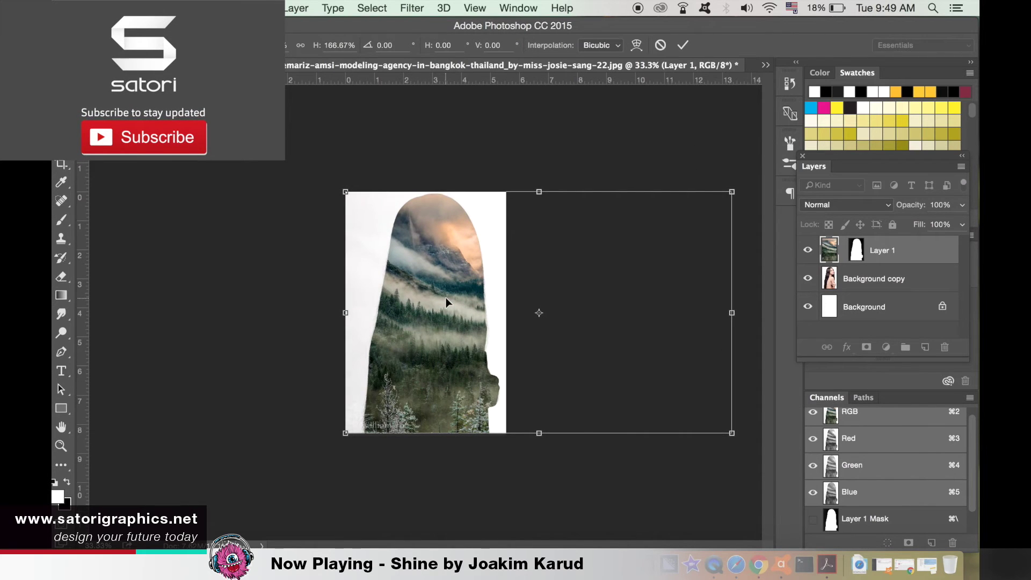
{"action": "left_click_drag", "start_coordinate": [446, 298], "coordinate": [376, 297]}
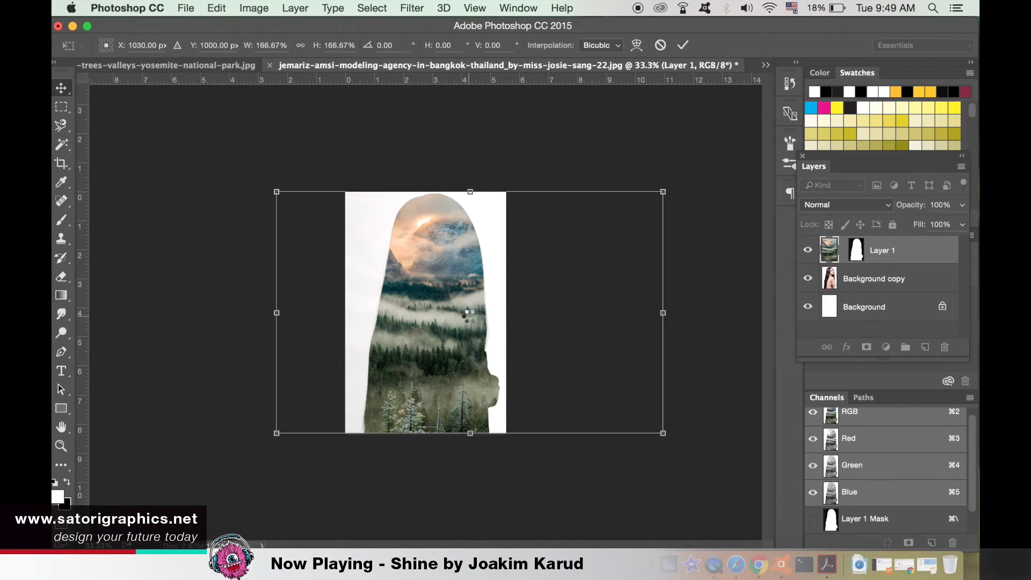
{"action": "key", "text": "Return"}
{"action": "left_click_drag", "start_coordinate": [440, 314], "coordinate": [374, 317]}
{"action": "left_click_drag", "start_coordinate": [375, 318], "coordinate": [451, 318]}
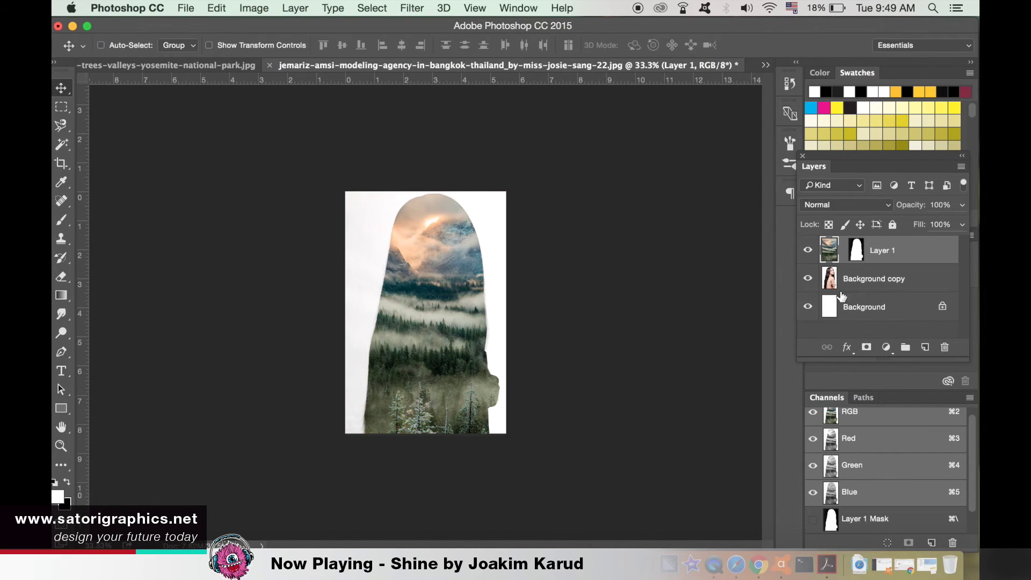
{"action": "left_click", "coordinate": [870, 285]}
Duplicate Background copy and move Background copy 2 above Layer 1.
{"action": "right_click", "coordinate": [869, 286]}
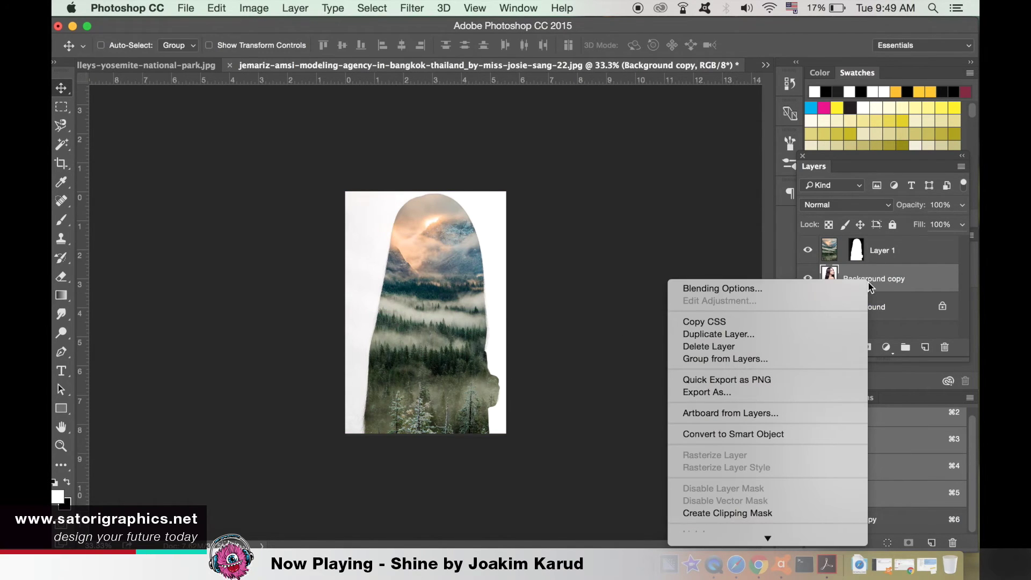
{"action": "left_click", "coordinate": [795, 334]}
{"action": "key", "text": "Return"}
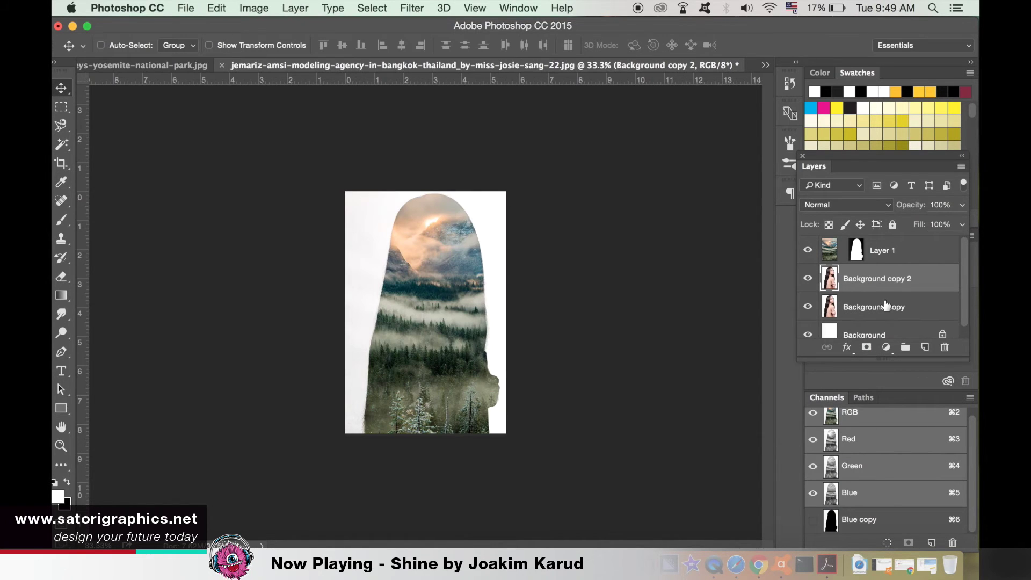
{"action": "left_click_drag", "start_coordinate": [906, 275], "coordinate": [902, 249]}
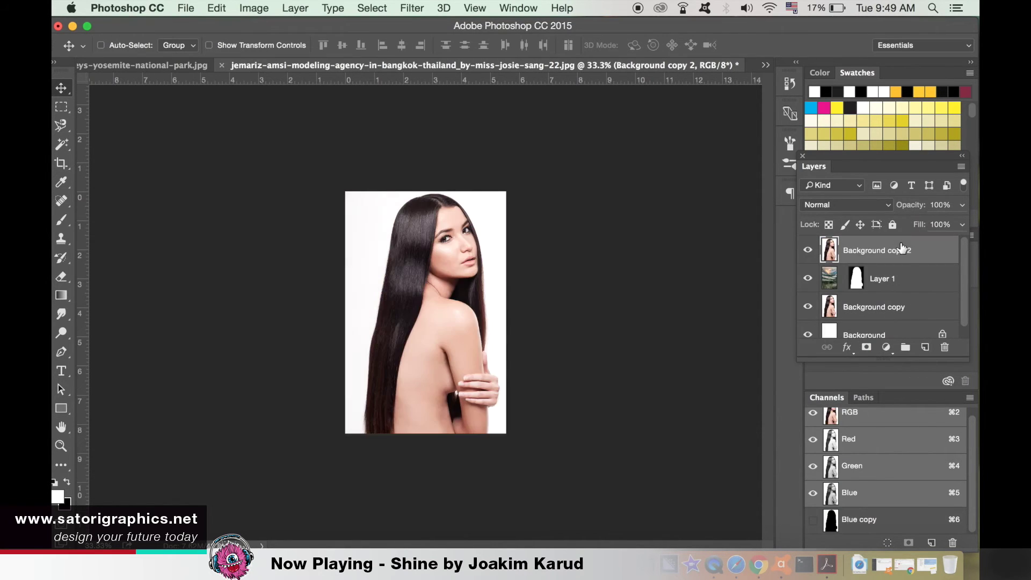
Desaturate Background copy 2 to black and white and zoom to 50%.
{"action": "left_click", "coordinate": [246, 7]}
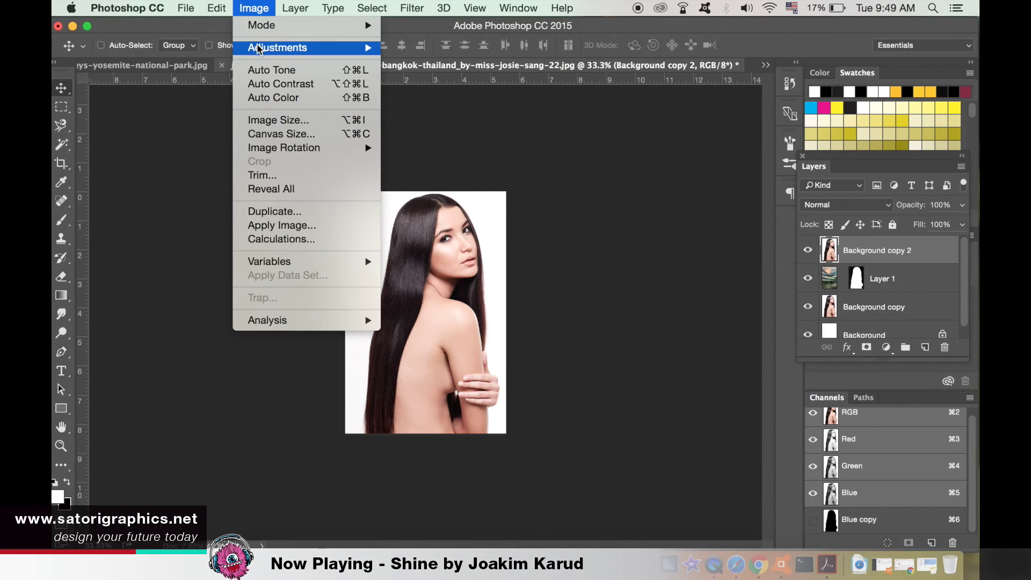
{"action": "mouse_move", "coordinate": [272, 48]}
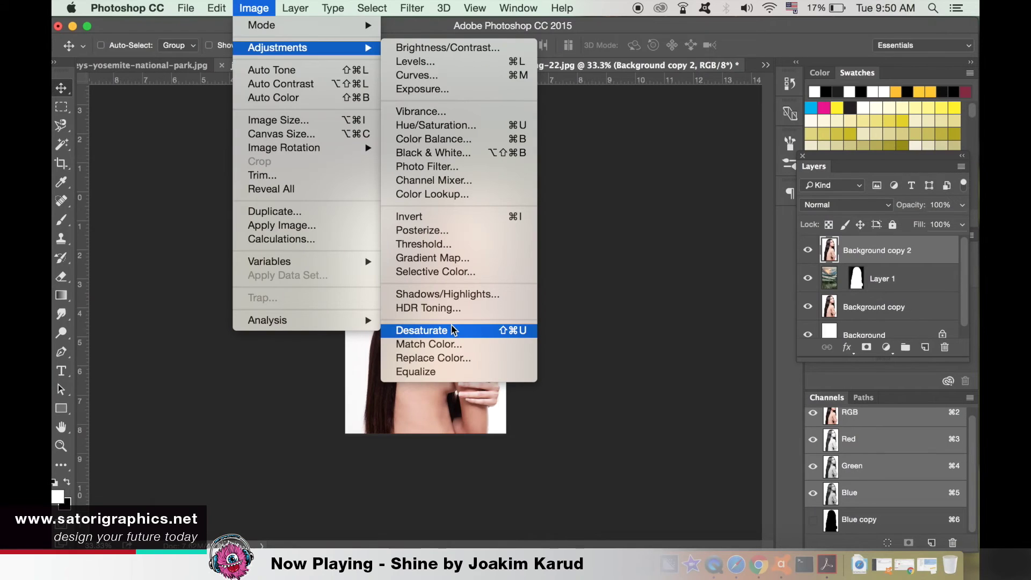
{"action": "left_click", "coordinate": [444, 257]}
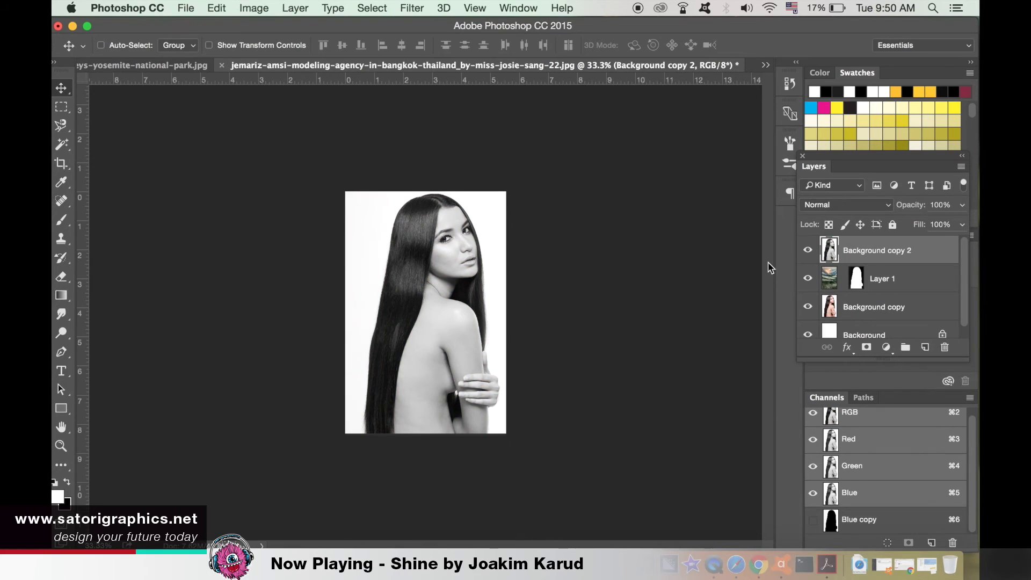
{"action": "key", "text": "super"}
{"action": "key", "text": "super+equal"}
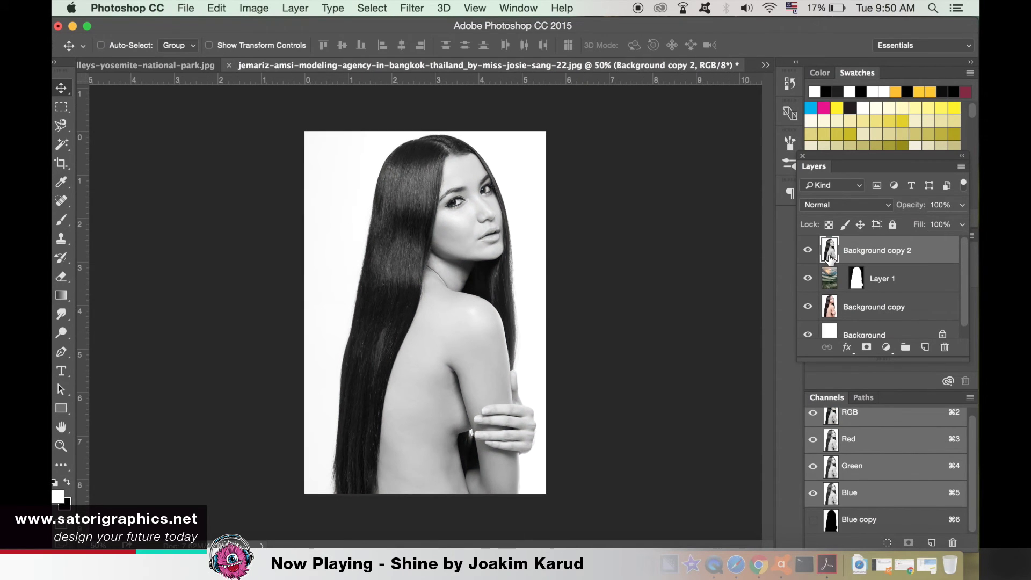
Set Background copy 2's blend mode to Overlay.
{"action": "left_click", "coordinate": [865, 206]}
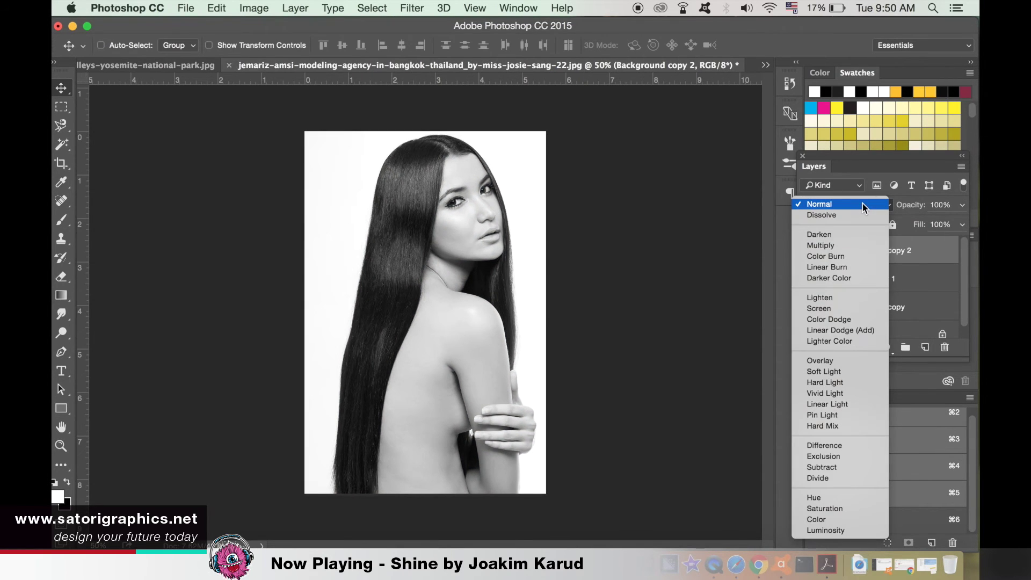
{"action": "left_click", "coordinate": [836, 361]}
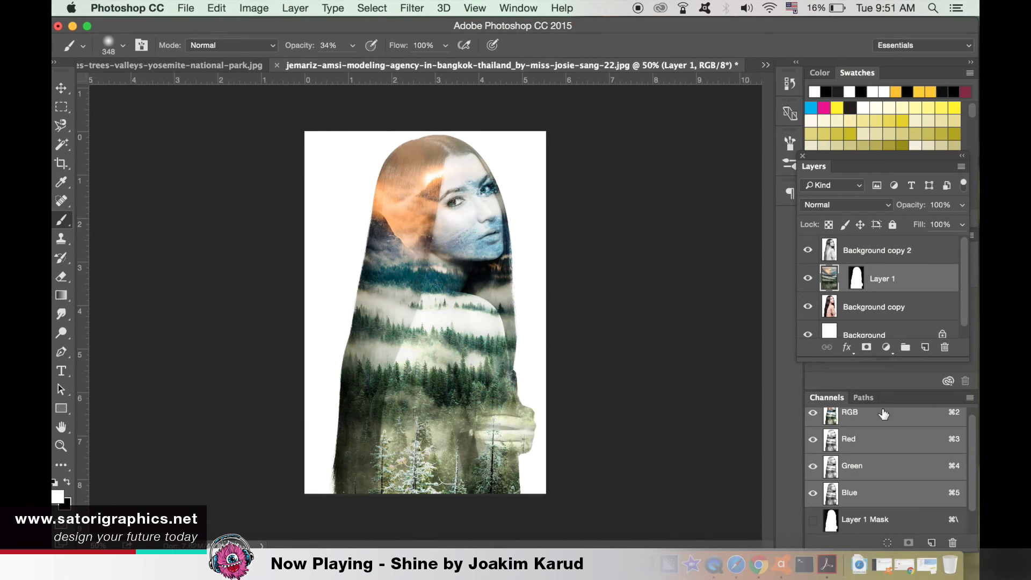
{"action": "left_click", "coordinate": [847, 348]}
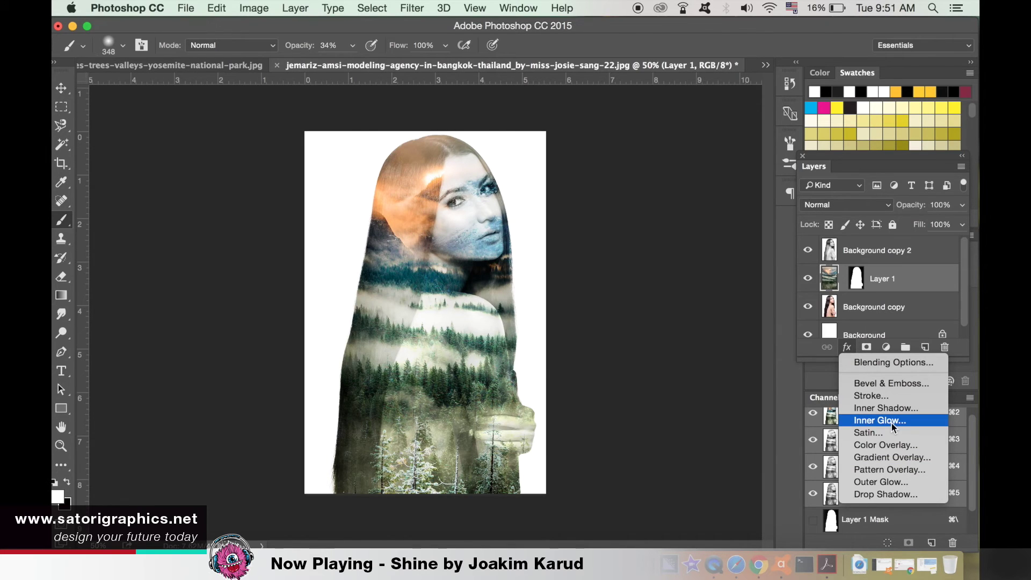
Add a pink Color Overlay in Soft Light blend mode to the forest layer.
{"action": "left_click", "coordinate": [890, 445]}
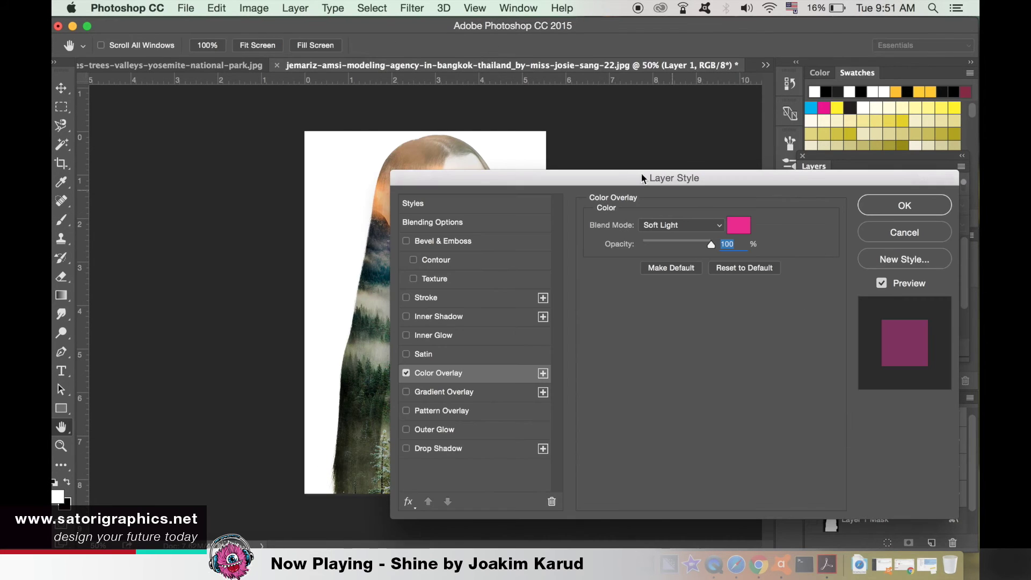
{"action": "left_click_drag", "start_coordinate": [615, 176], "coordinate": [794, 170]}
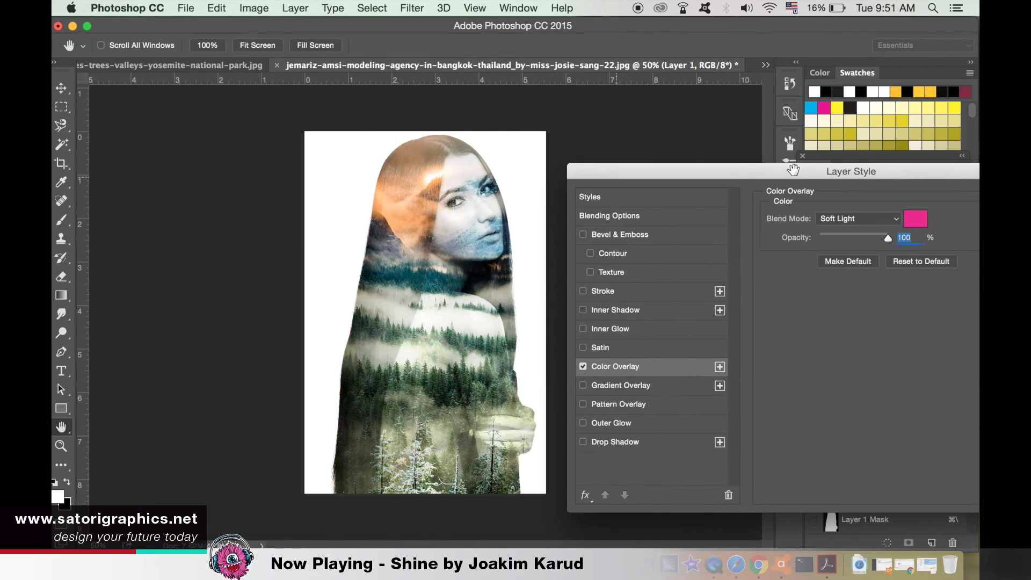
{"action": "left_click", "coordinate": [885, 222]}
{"action": "left_click", "coordinate": [885, 221]}
Lower the overlay opacity to about 25%, apply it, then undo to compare.
{"action": "left_click_drag", "start_coordinate": [877, 240], "coordinate": [852, 243]}
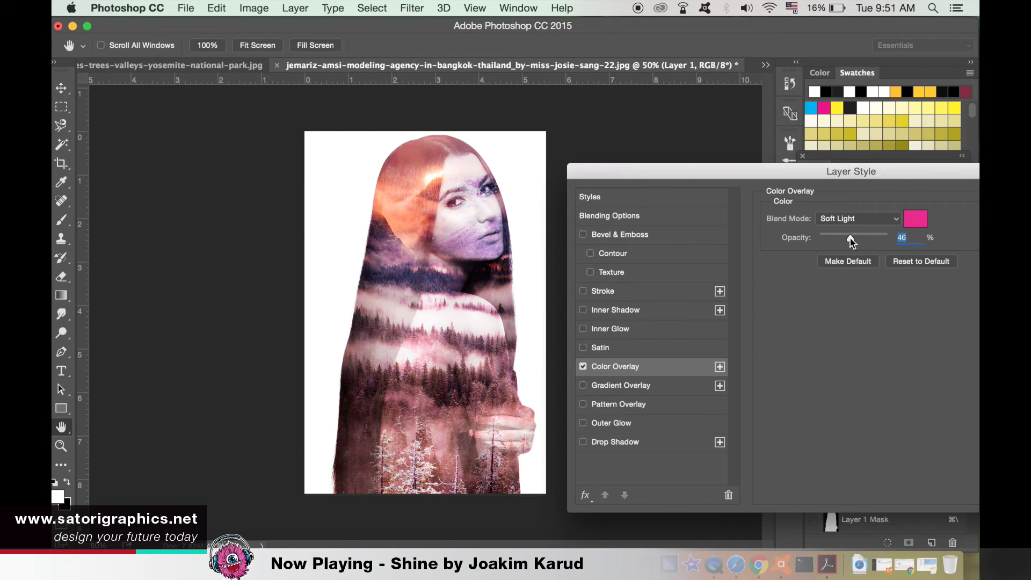
{"action": "left_click_drag", "start_coordinate": [849, 237], "coordinate": [840, 237]}
{"action": "left_click_drag", "start_coordinate": [842, 240], "coordinate": [839, 238]}
{"action": "left_click_drag", "start_coordinate": [885, 180], "coordinate": [713, 180]}
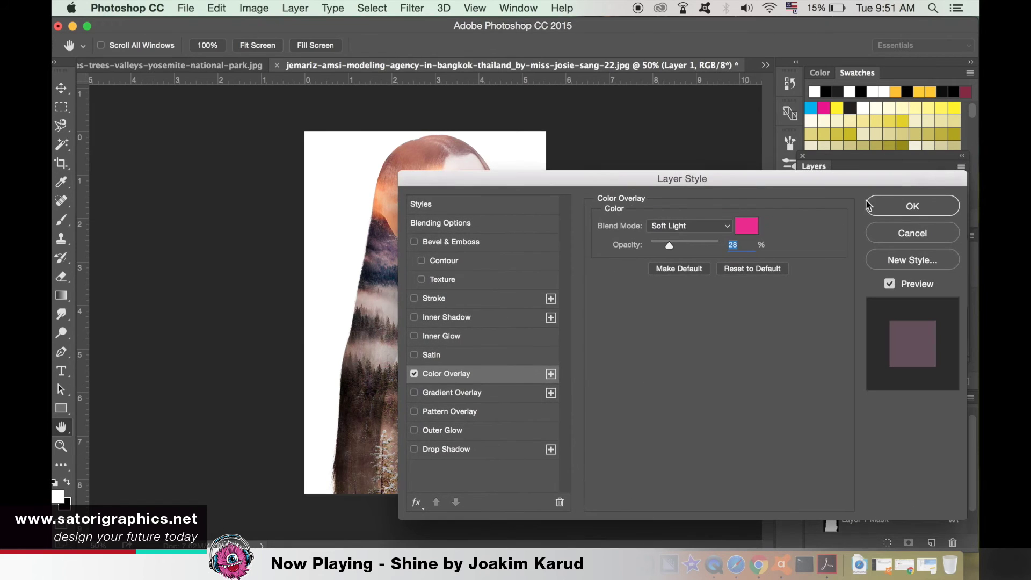
{"action": "left_click", "coordinate": [880, 205]}
{"action": "key", "text": "super+z"}
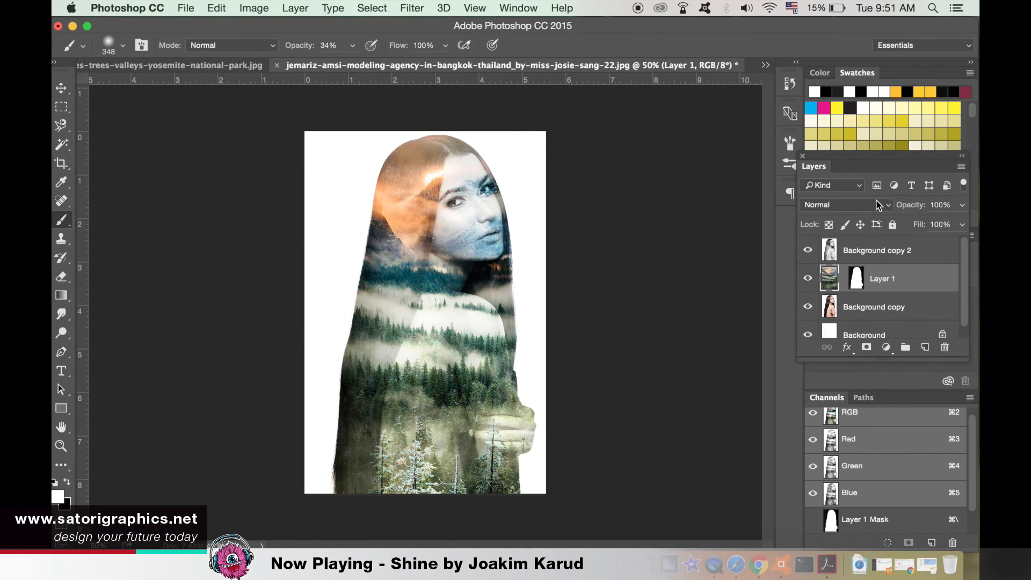
Redo the pink Soft Light Color Overlay and reselect the forest Layer 1.
{"action": "key", "text": "super+z"}
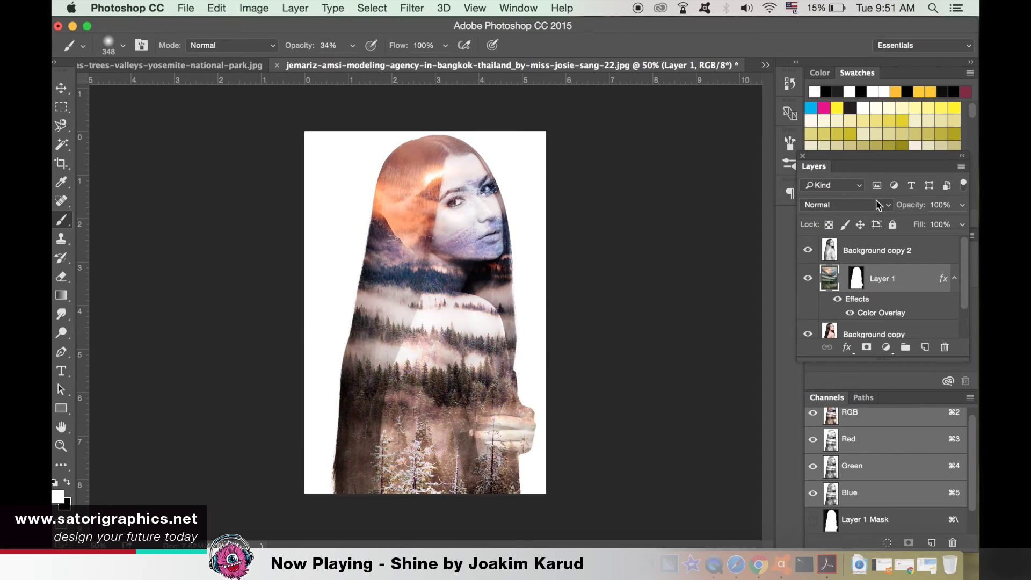
{"action": "left_click", "coordinate": [829, 259]}
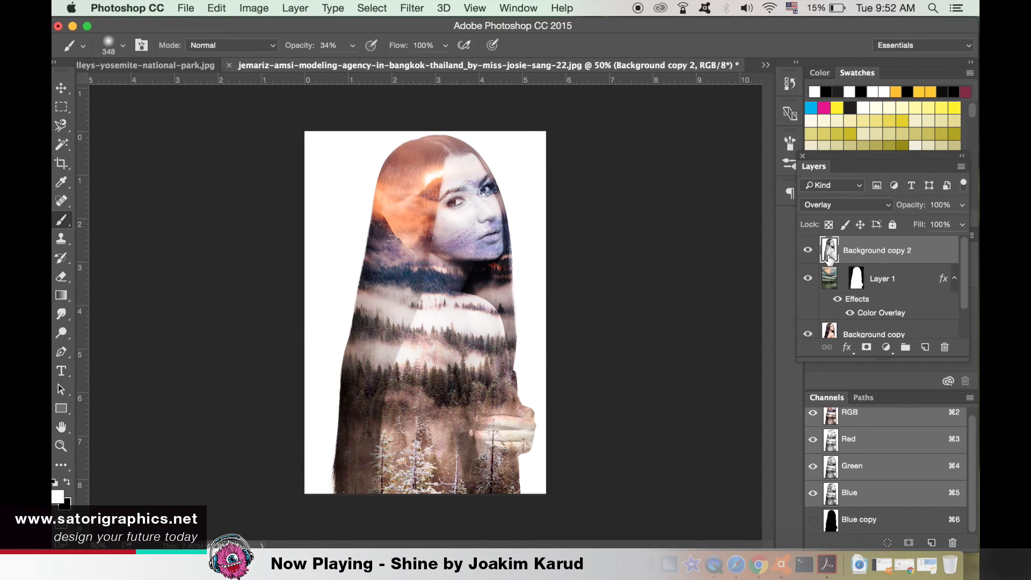
{"action": "left_click", "coordinate": [838, 291]}
{"action": "left_click", "coordinate": [412, 5]}
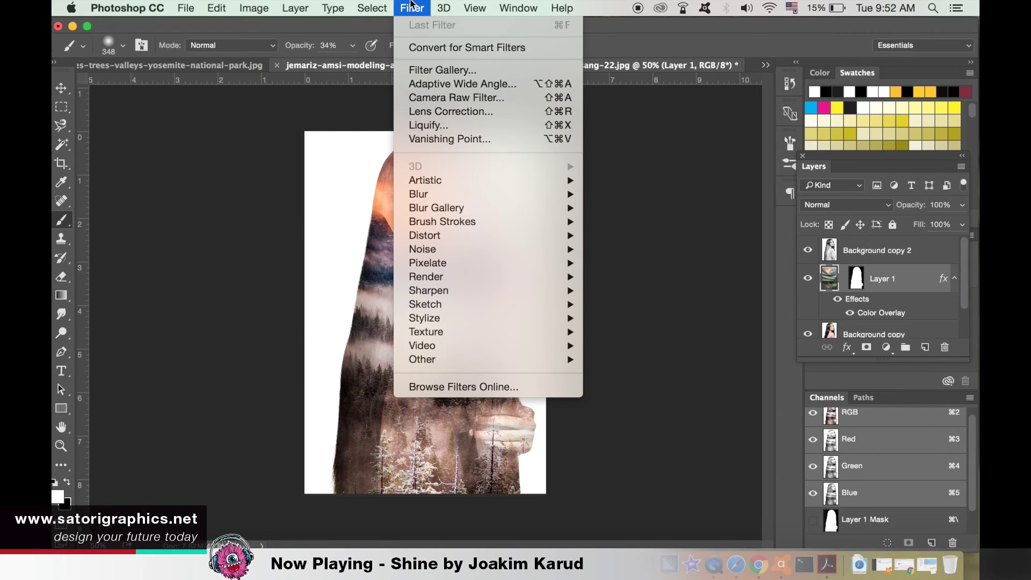
Render a 118% brightness Lens Flare centred at the top of the model's head.
{"action": "mouse_move", "coordinate": [434, 303]}
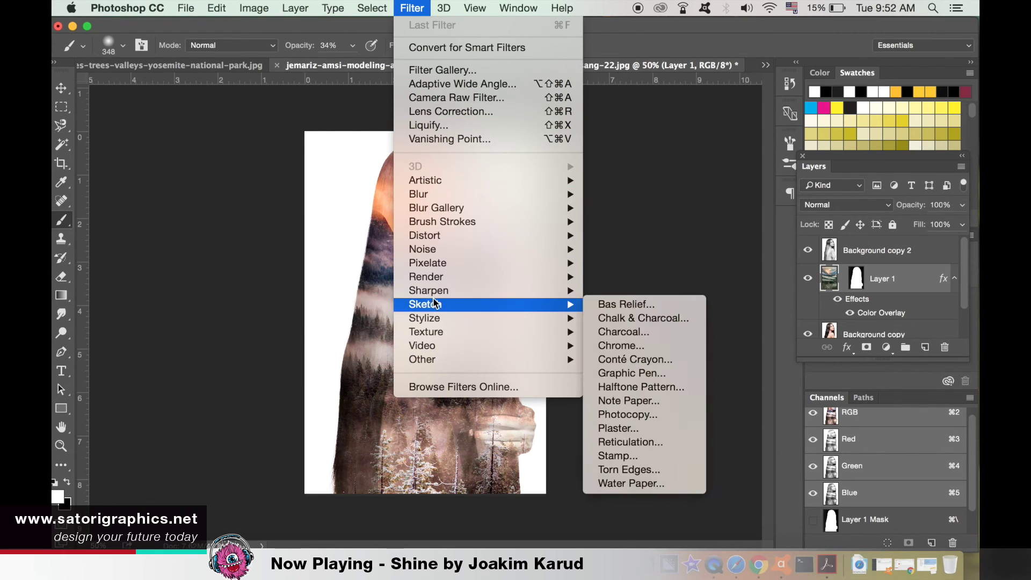
{"action": "mouse_move", "coordinate": [437, 277]}
{"action": "left_click", "coordinate": [659, 370]}
{"action": "left_click", "coordinate": [744, 238]}
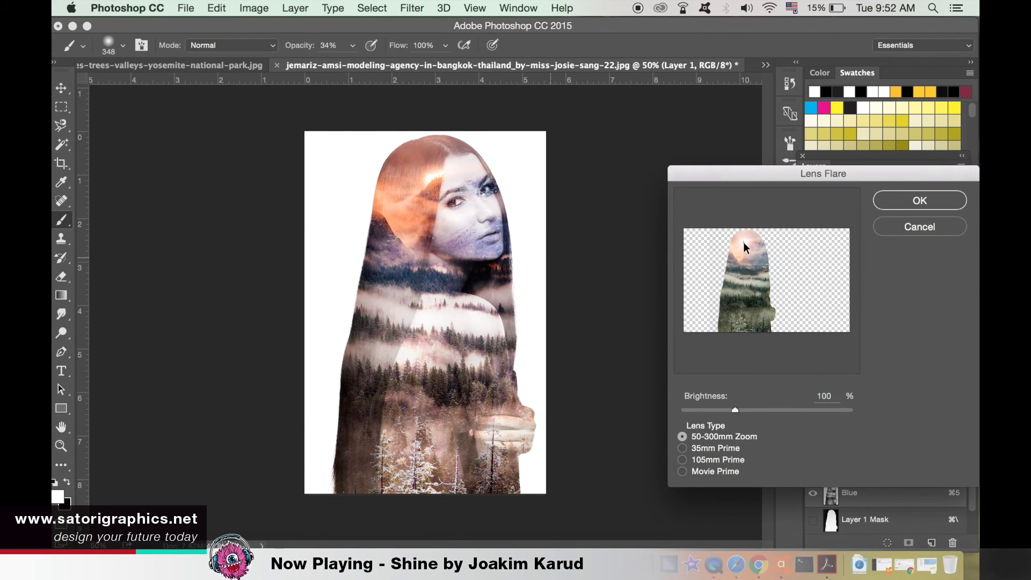
{"action": "left_click_drag", "start_coordinate": [740, 405], "coordinate": [745, 405]}
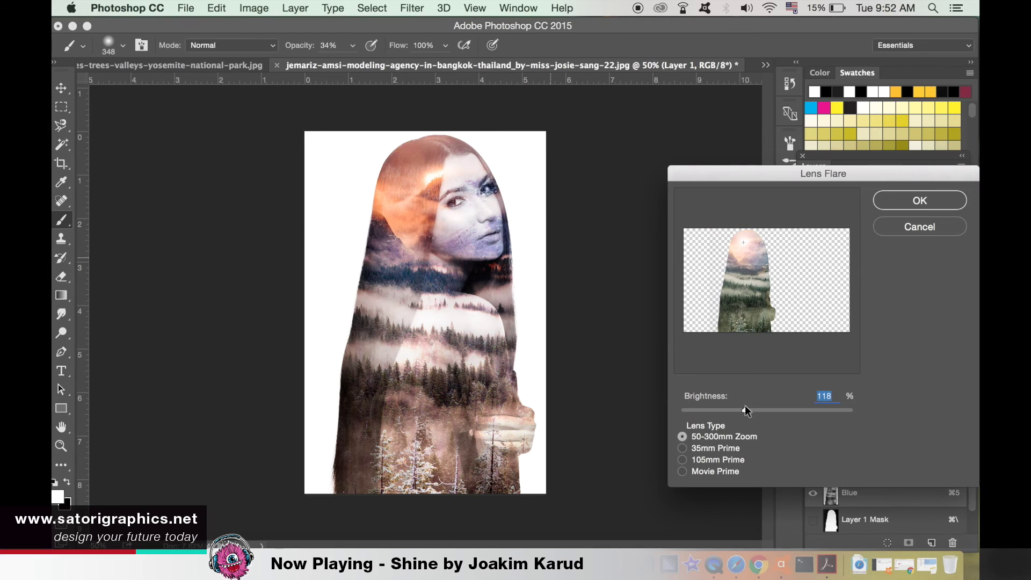
{"action": "left_click", "coordinate": [917, 200]}
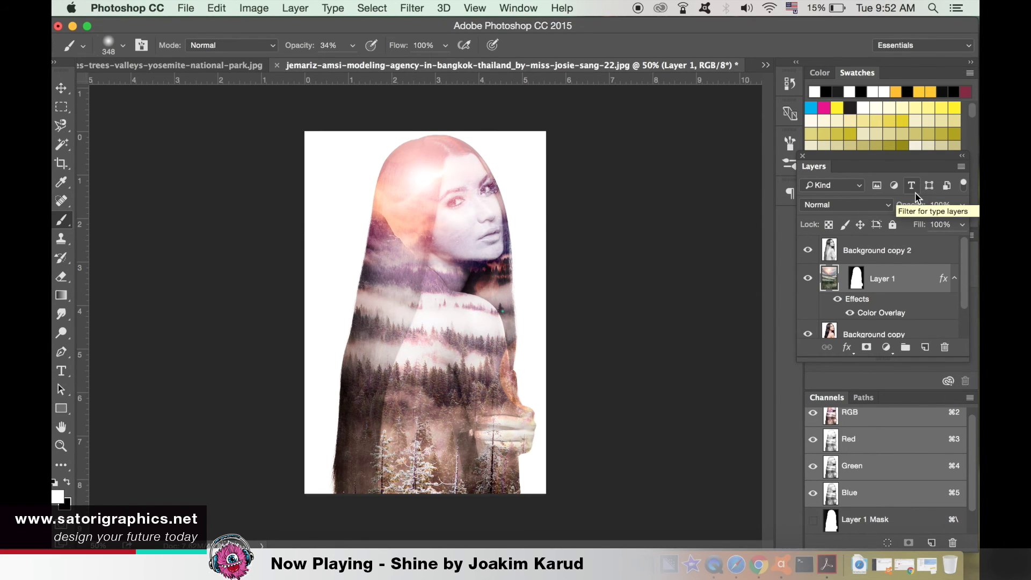
{"action": "left_click", "coordinate": [834, 253]}
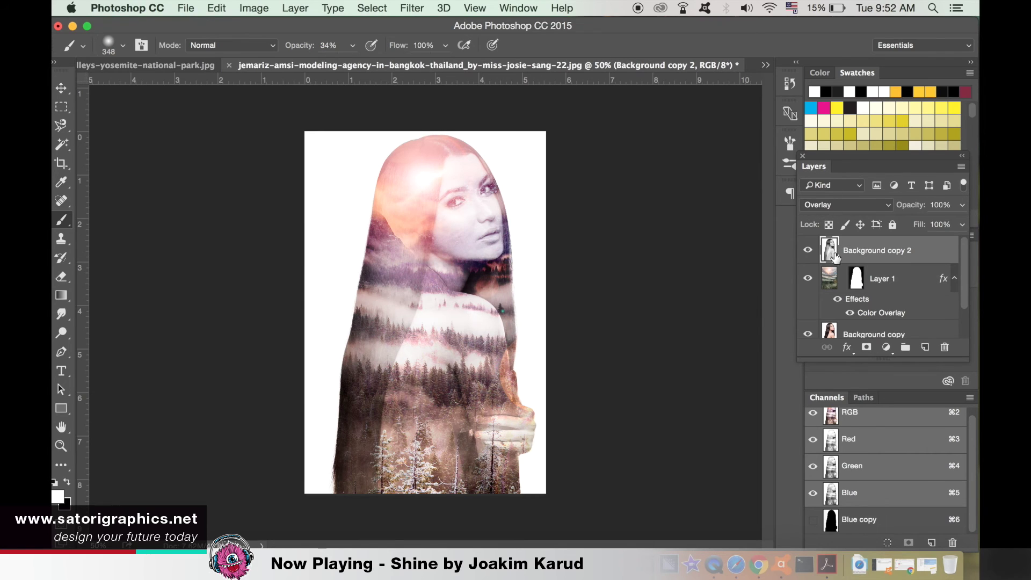